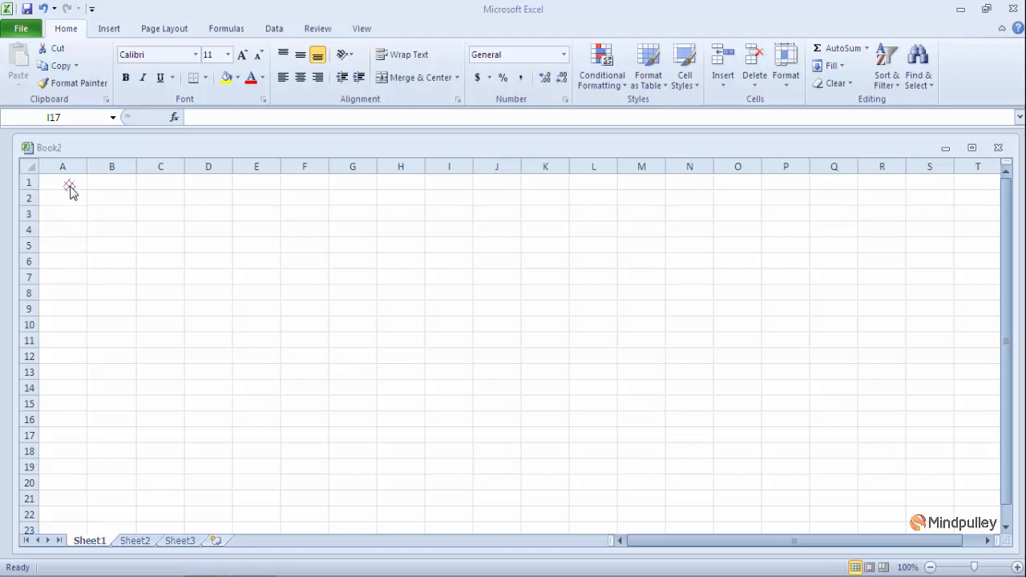
Enter the column heading "Year" in cell A1.
{"action": "left_click", "coordinate": [70, 187]}
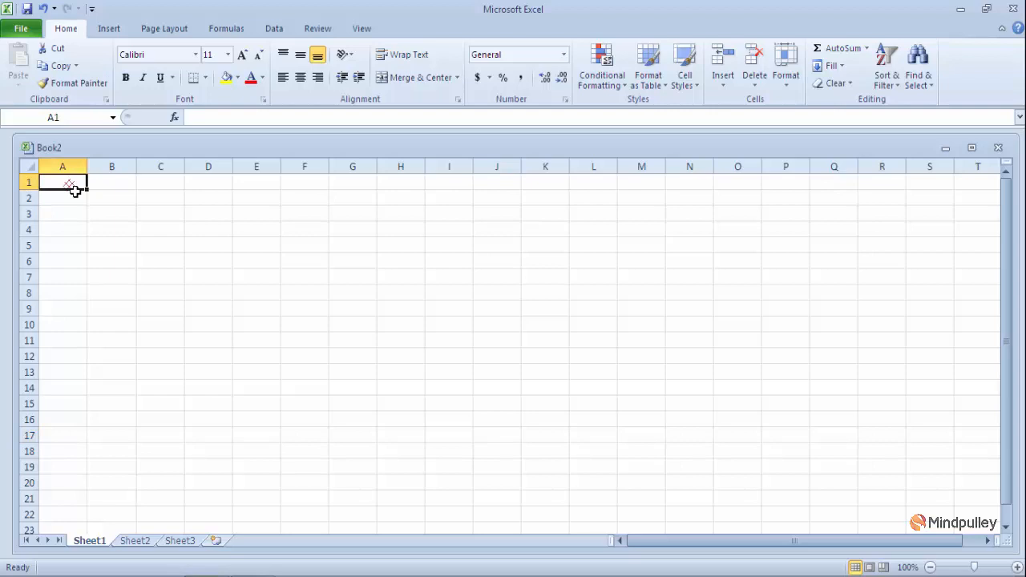
{"action": "double_click", "coordinate": [74, 191]}
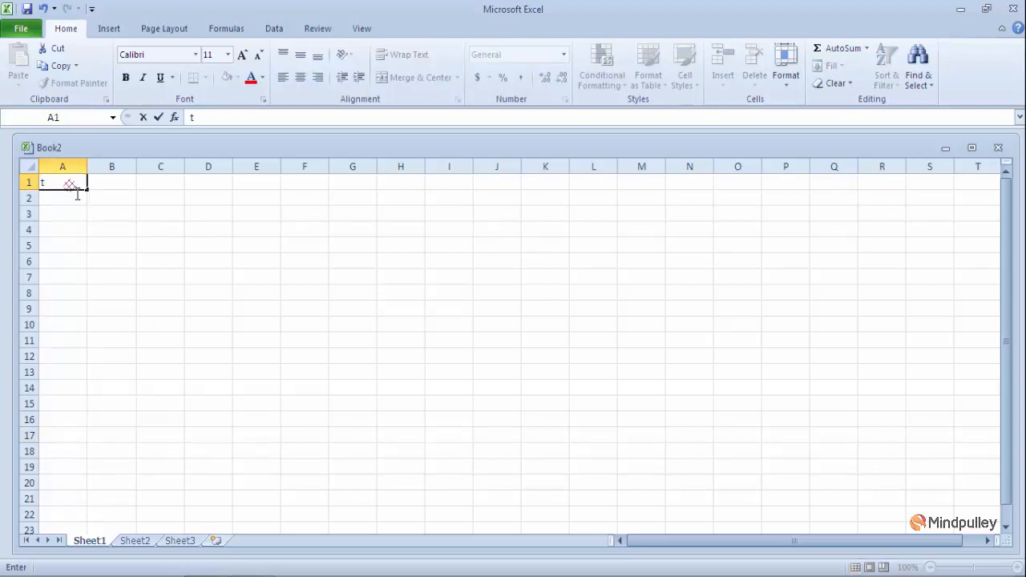
{"action": "type", "text": "Year"}
{"action": "key", "text": "Tab"}
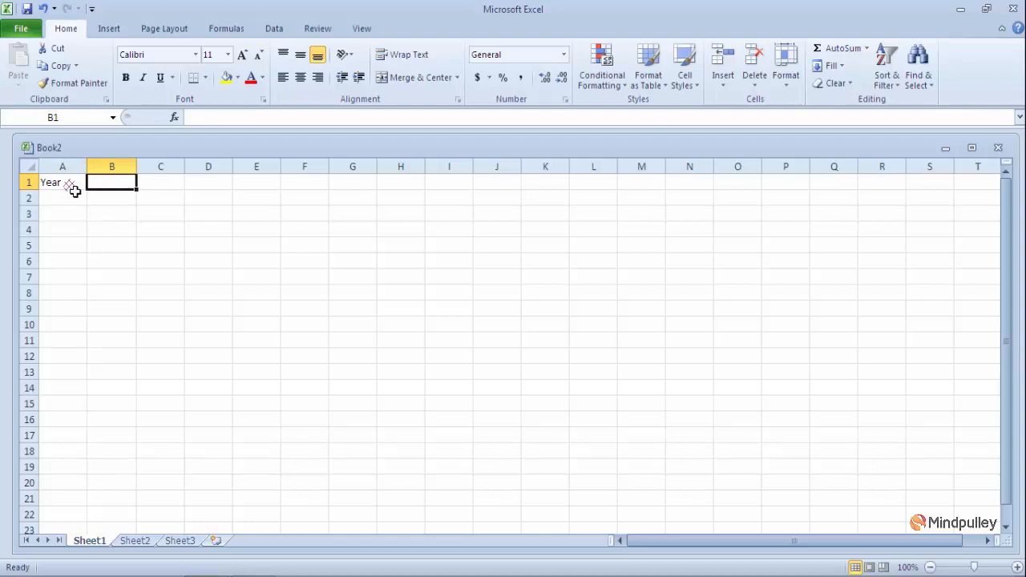
Enter the column heading "Total Income" in cell B1, next to the Year heading.
{"action": "type", "text": "To"}
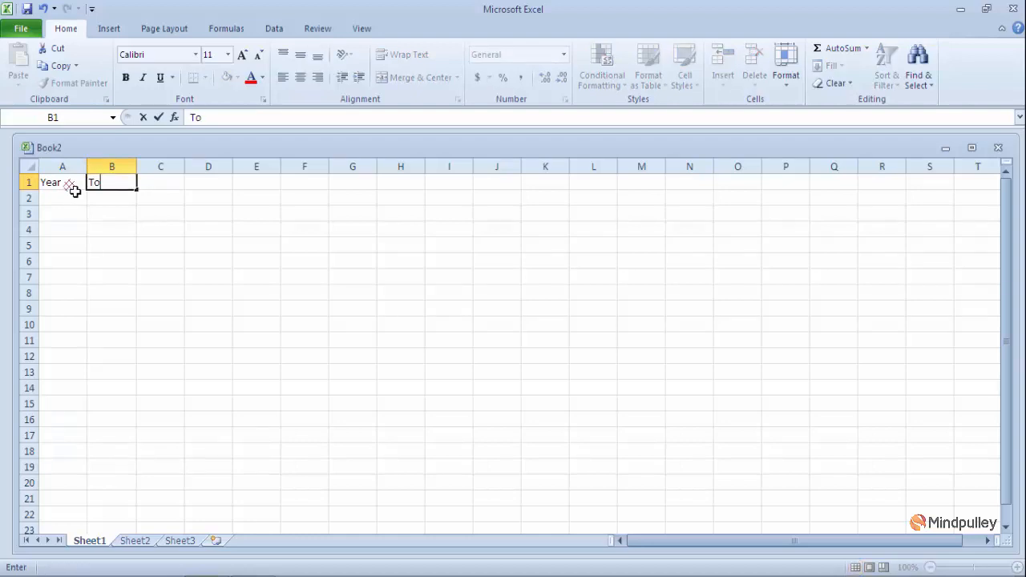
{"action": "type", "text": "tal i"}
{"action": "key", "text": "BackSpace"}
{"action": "key", "text": "Caps_Lock"}
{"action": "type", "text": "I"}
{"action": "key", "text": "Caps_Lock"}
{"action": "type", "text": "ncome"}
{"action": "left_click", "coordinate": [74, 191]}
{"action": "key", "text": "Right"}
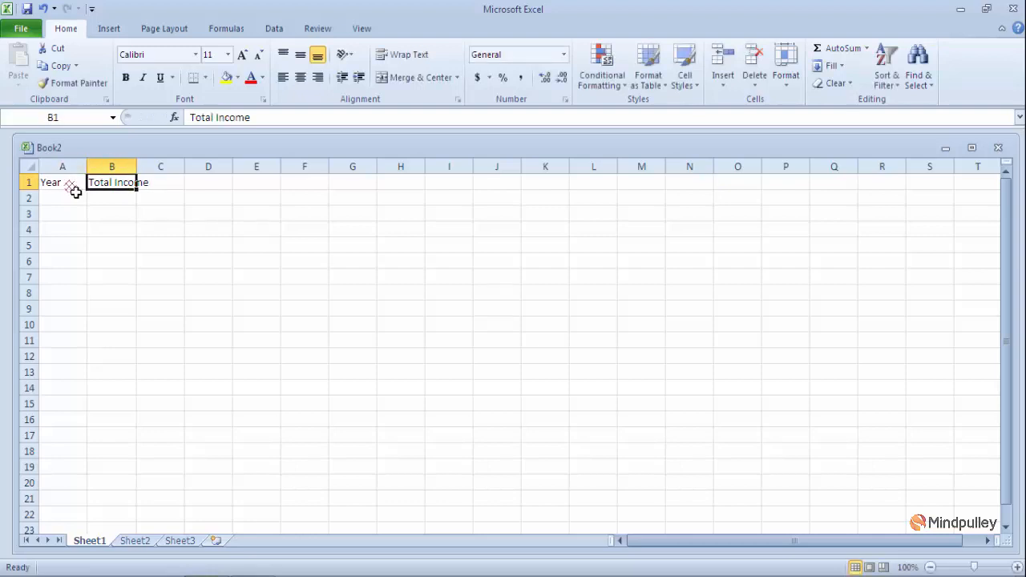
{"action": "type", "text": "20%"}
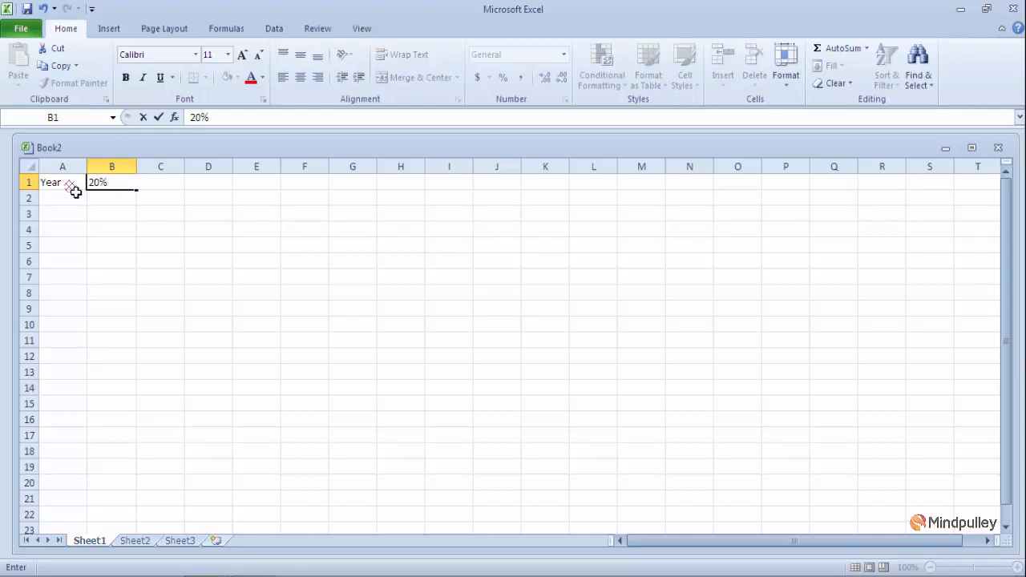
{"action": "left_click", "coordinate": [75, 191]}
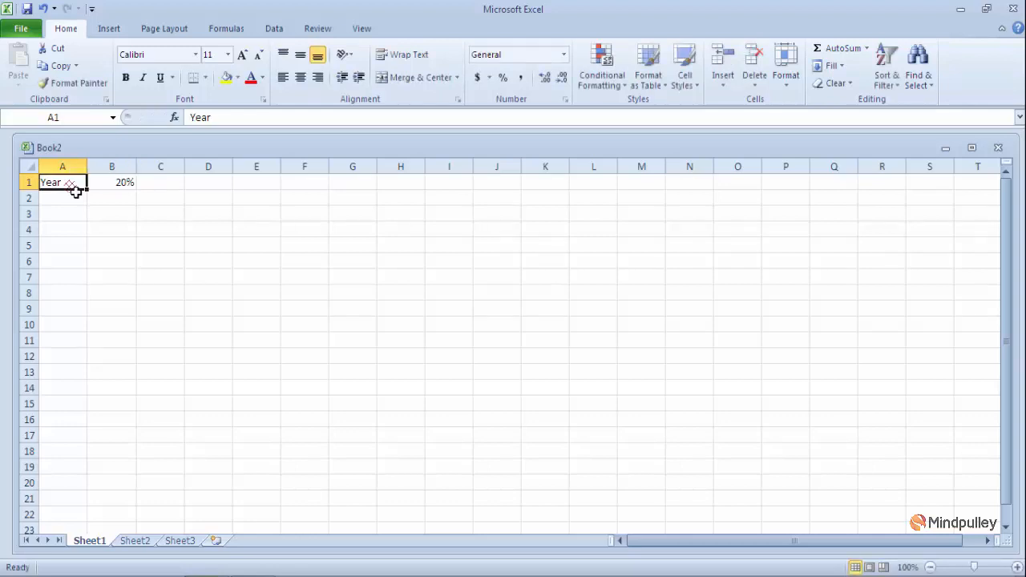
{"action": "key", "text": "Right"}
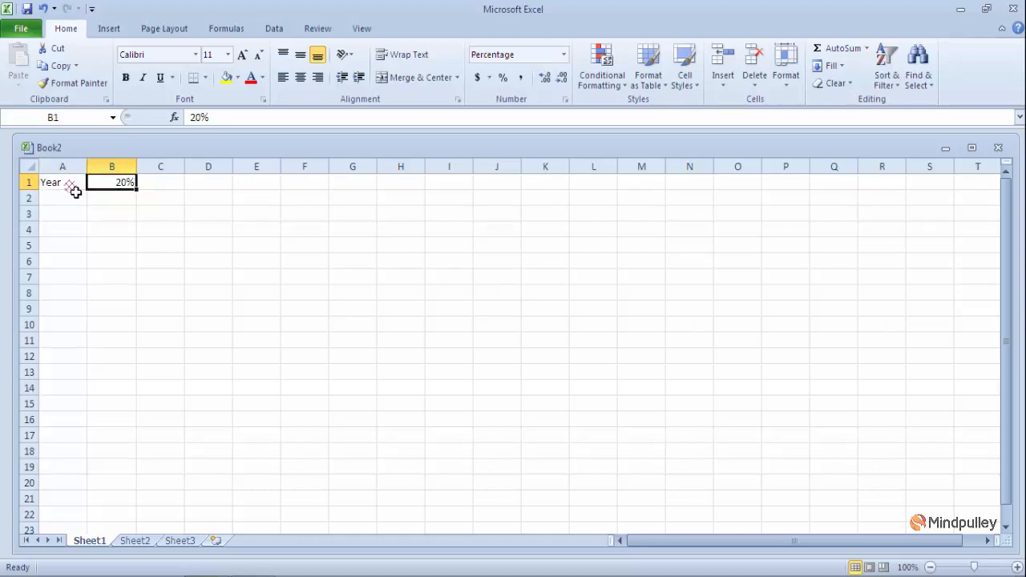
{"action": "key", "text": "BackSpace"}
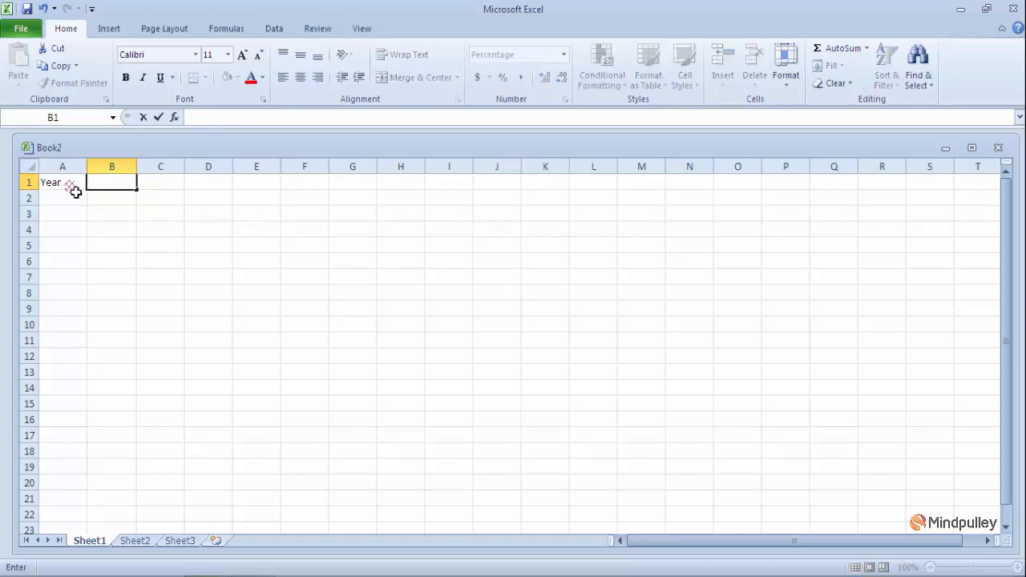
Write the heading "Total Income" in the emptied cell B1.
{"action": "key", "text": "Caps_Lock"}
{"action": "type", "text": "T"}
{"action": "key", "text": "Caps_Lock"}
{"action": "type", "text": "otal i"}
{"action": "key", "text": "BackSpace"}
{"action": "key", "text": "Caps_Lock"}
{"action": "type", "text": "I"}
{"action": "key", "text": "Caps_Lock"}
{"action": "type", "text": "ncome"}
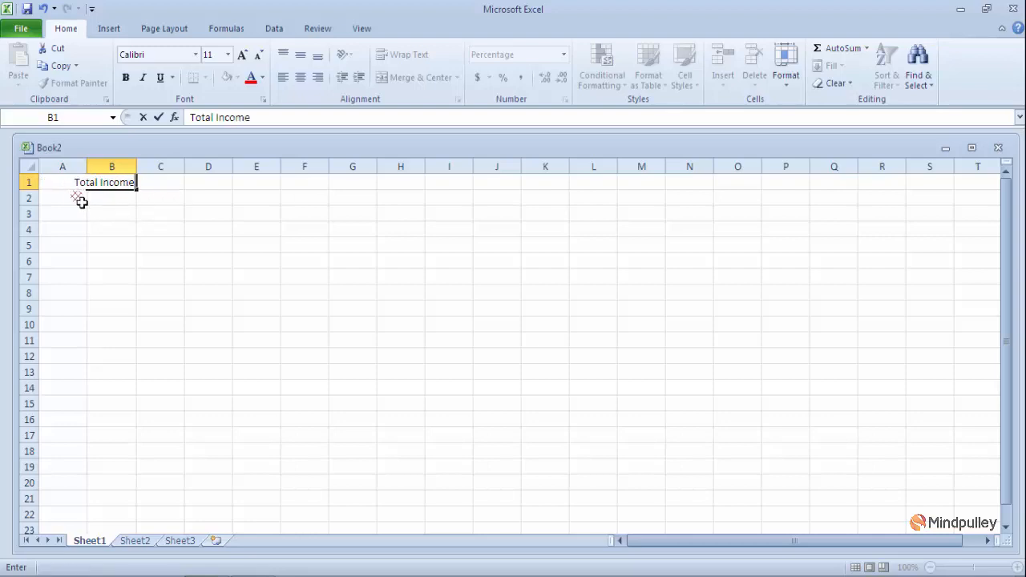
Enter the column heading "20% commission" in cell C1.
{"action": "left_click", "coordinate": [158, 187]}
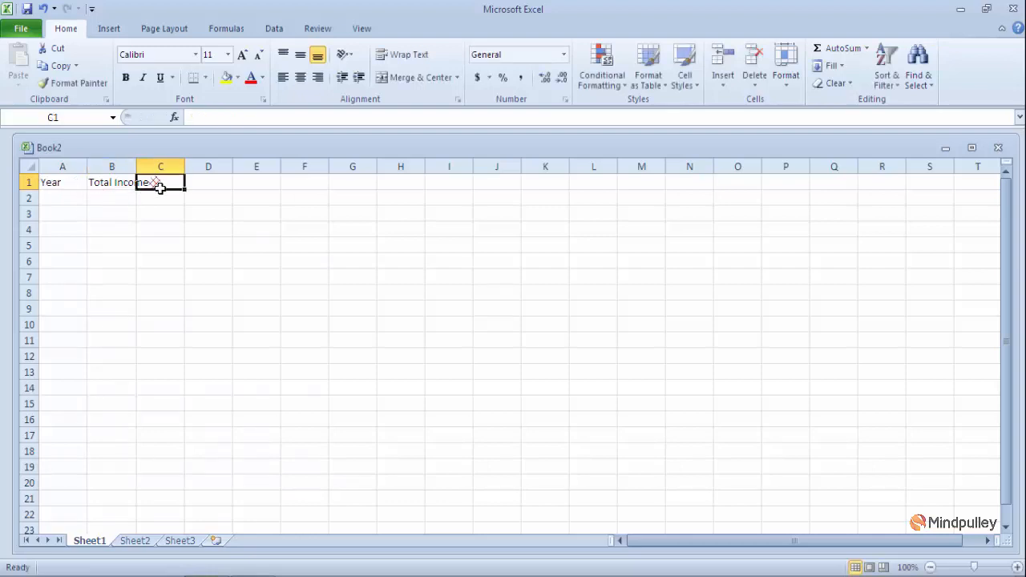
{"action": "type", "text": "20"}
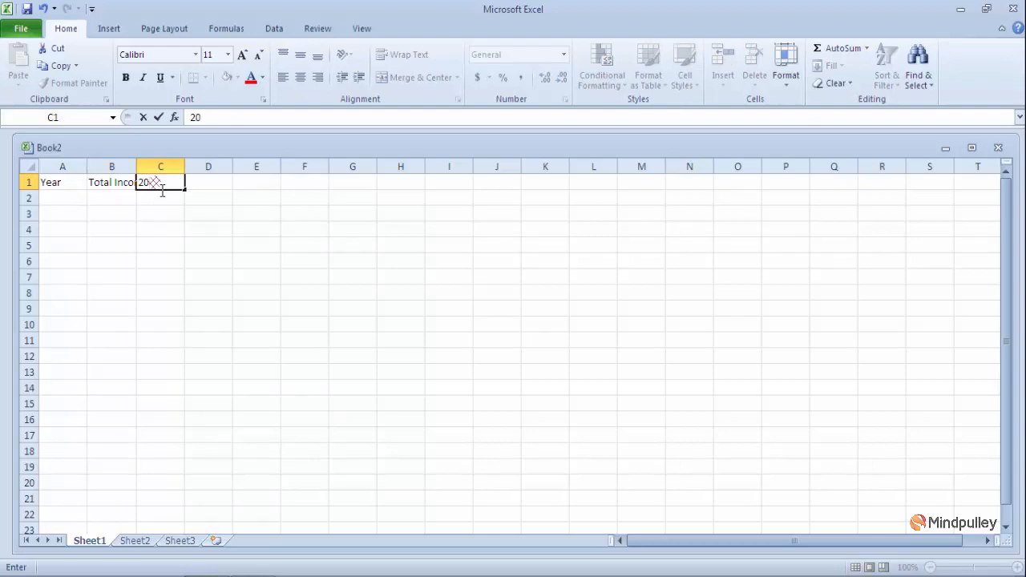
{"action": "type", "text": "% commis"}
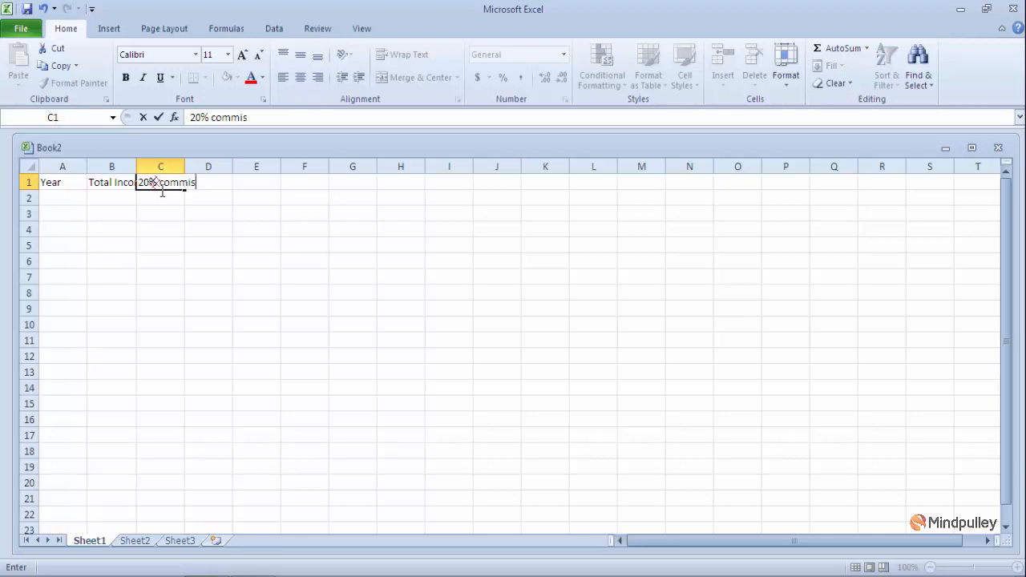
{"action": "type", "text": "sion"}
{"action": "left_click", "coordinate": [220, 185]}
{"action": "key", "text": "Return"}
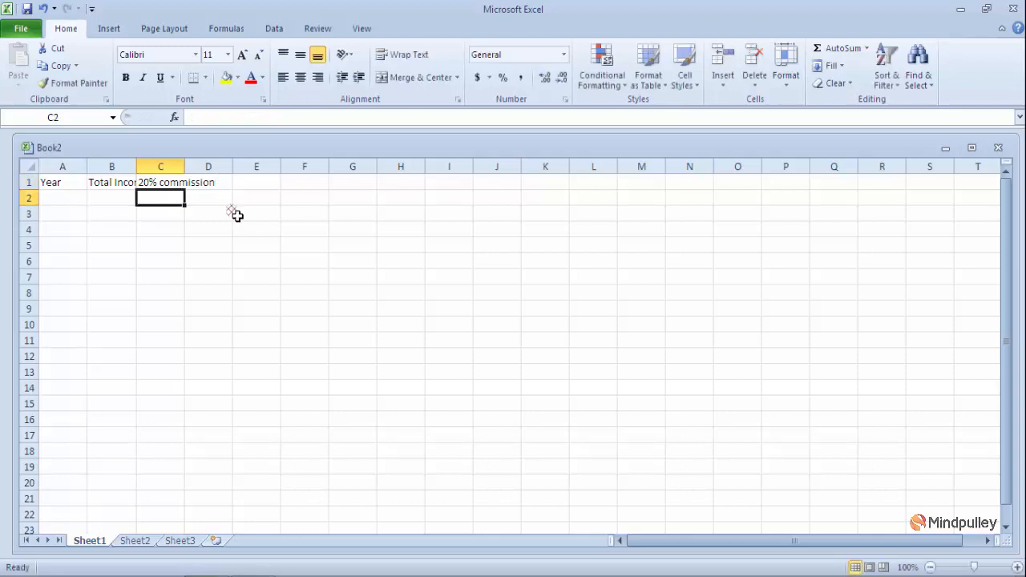
Enter the column heading "Profit" in cell D1.
{"action": "left_click", "coordinate": [223, 186]}
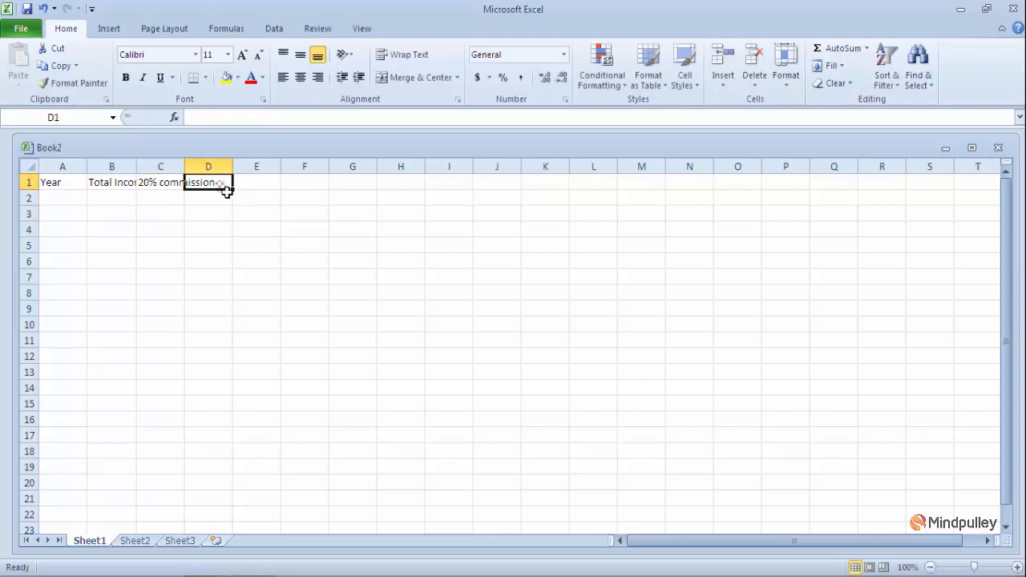
{"action": "key", "text": "Caps_Lock"}
{"action": "type", "text": "P"}
{"action": "key", "text": "Caps_Lock"}
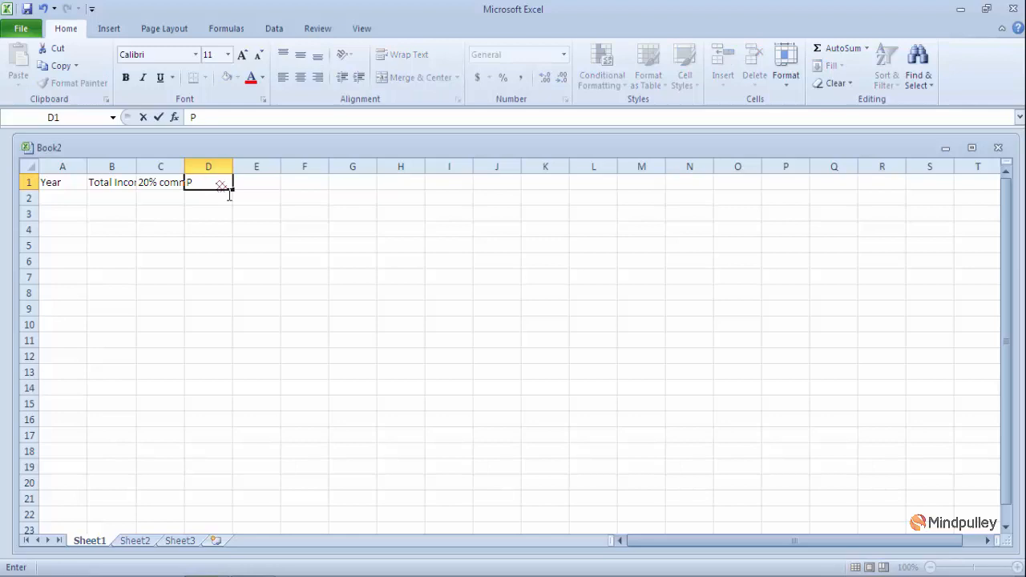
{"action": "type", "text": "rofit"}
Enter the column heading "Tax" in cell E1.
{"action": "left_click", "coordinate": [251, 187]}
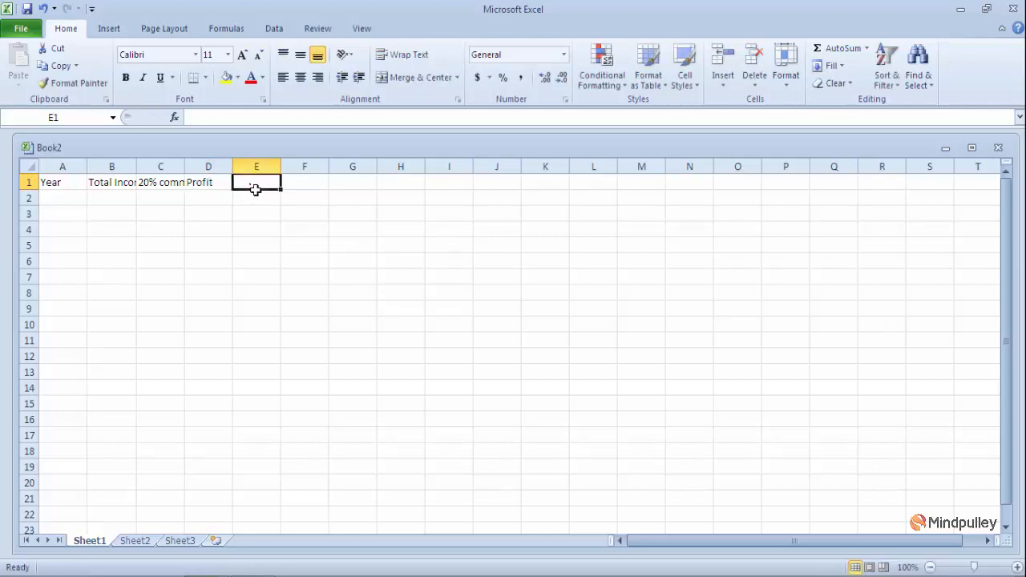
{"action": "key", "text": "Caps_Lock"}
{"action": "type", "text": "T"}
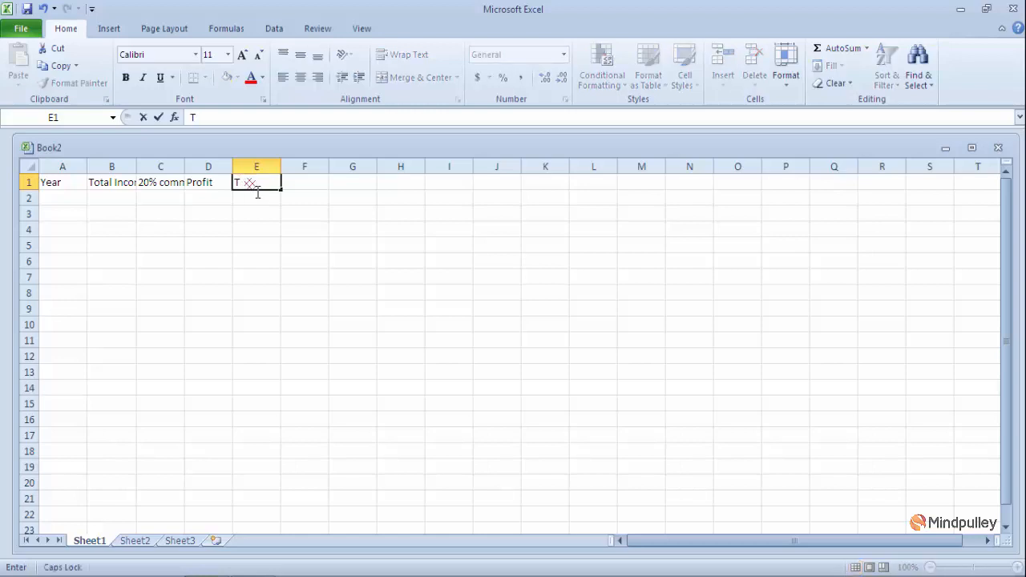
{"action": "key", "text": "Caps_Lock"}
{"action": "type", "text": "ax"}
{"action": "key", "text": "Tab"}
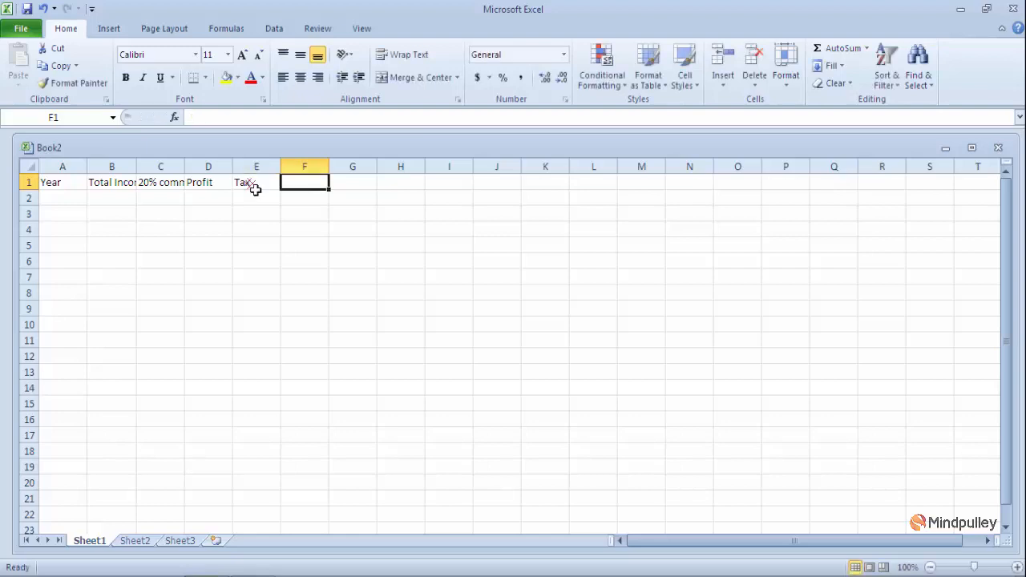
{"action": "left_click", "coordinate": [255, 188]}
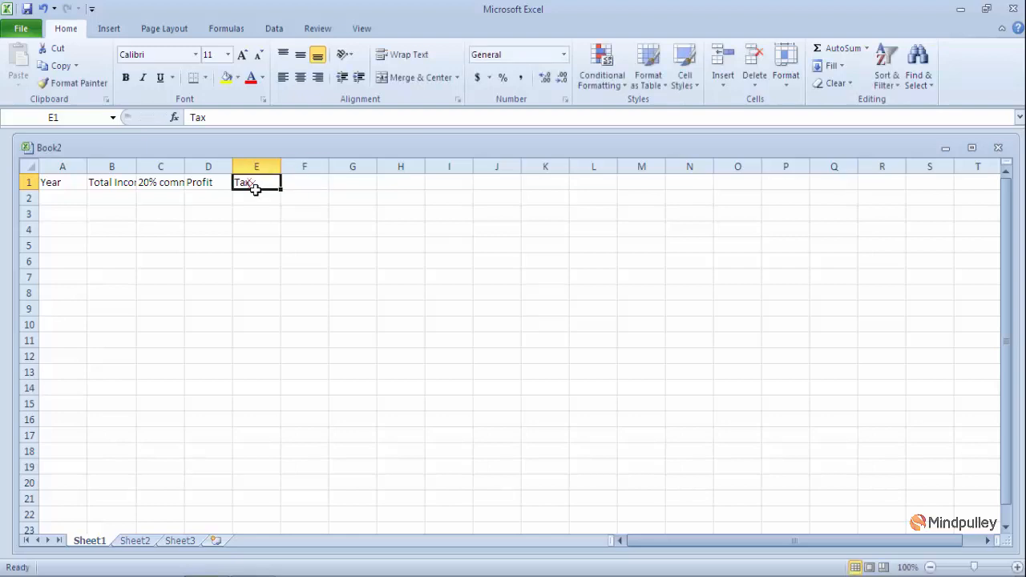
Enter the column heading "Profit after Tax" in cell F1.
{"action": "left_click", "coordinate": [300, 190]}
{"action": "key", "text": "Caps_Lock"}
{"action": "type", "text": "P"}
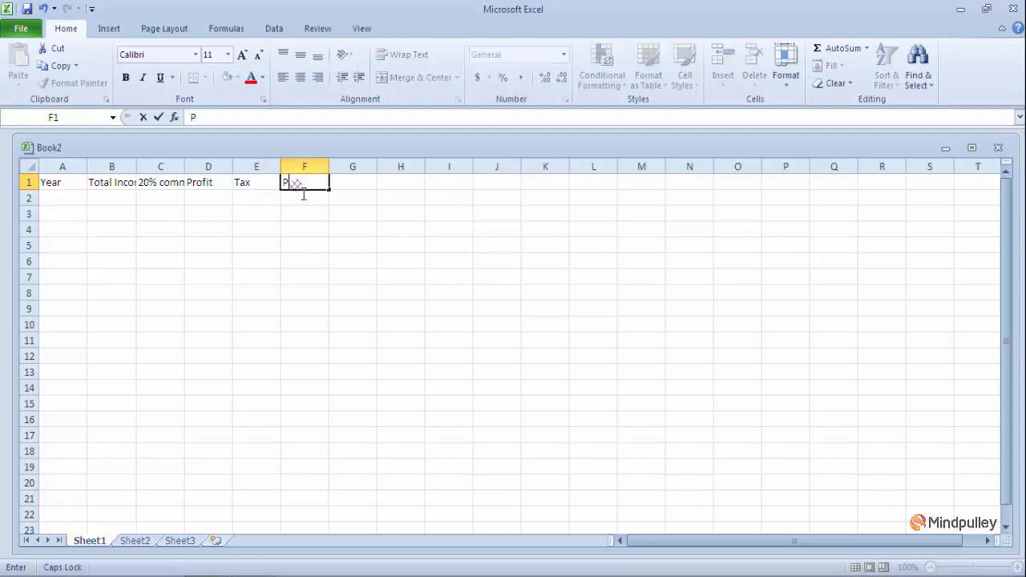
{"action": "key", "text": "Caps_Lock"}
{"action": "type", "text": "rofit after "}
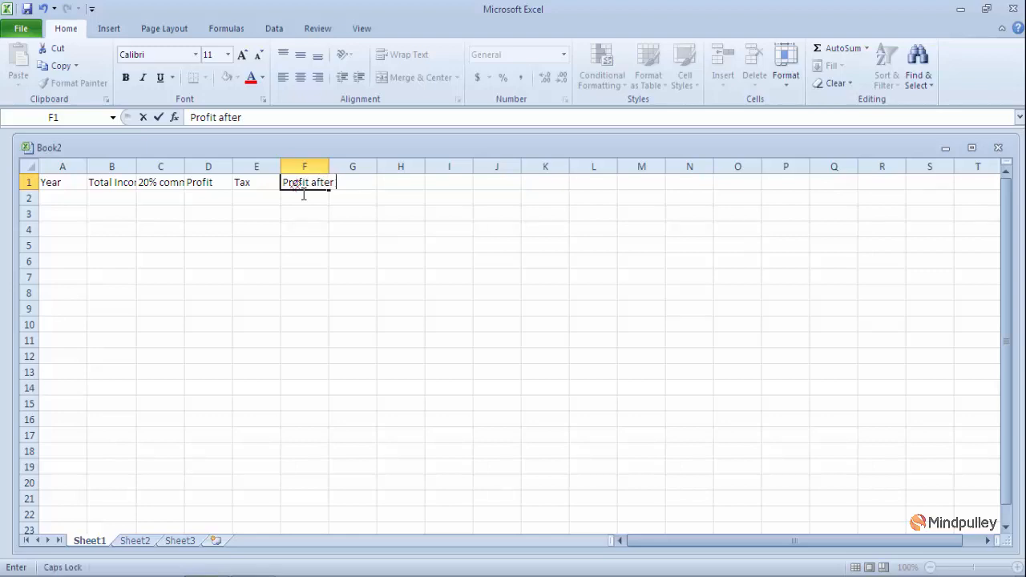
{"action": "type", "text": "Tax"}
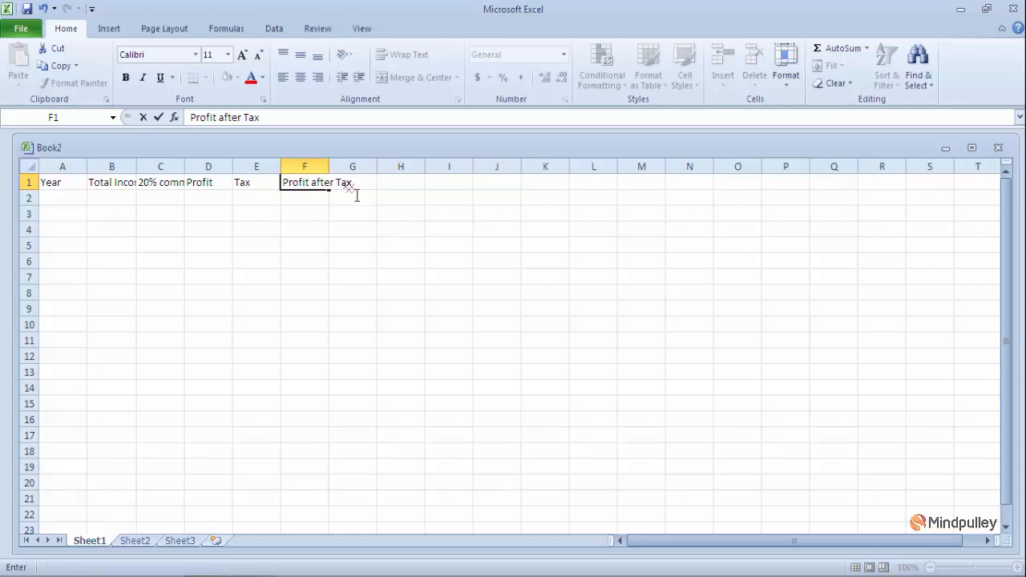
Enter the years 1991, 1992 and 1993 in cells A2 to A4 under the Year heading.
{"action": "left_click", "coordinate": [66, 199]}
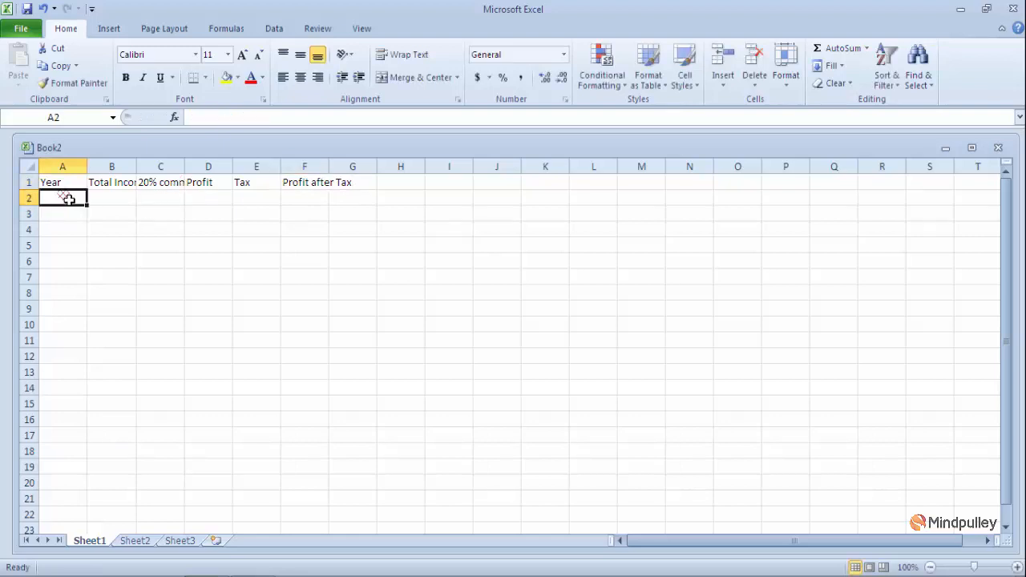
{"action": "type", "text": "19"}
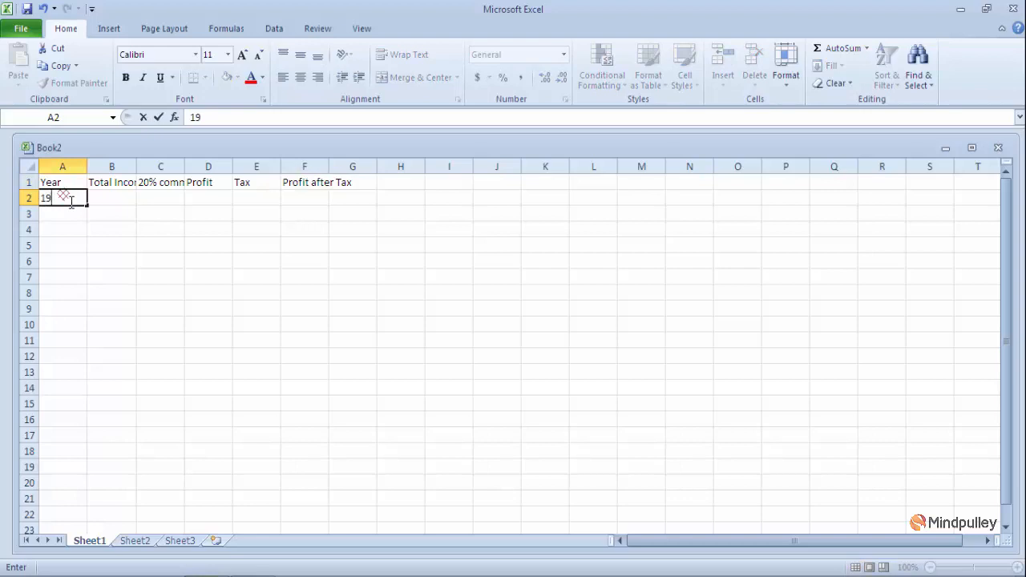
{"action": "type", "text": "91"}
{"action": "key", "text": "Return"}
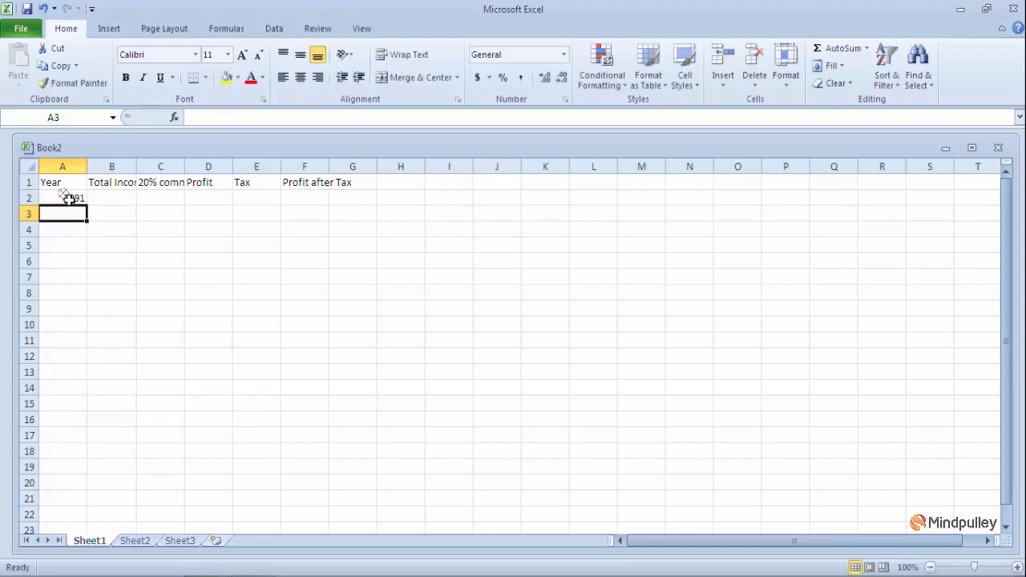
{"action": "type", "text": "19"}
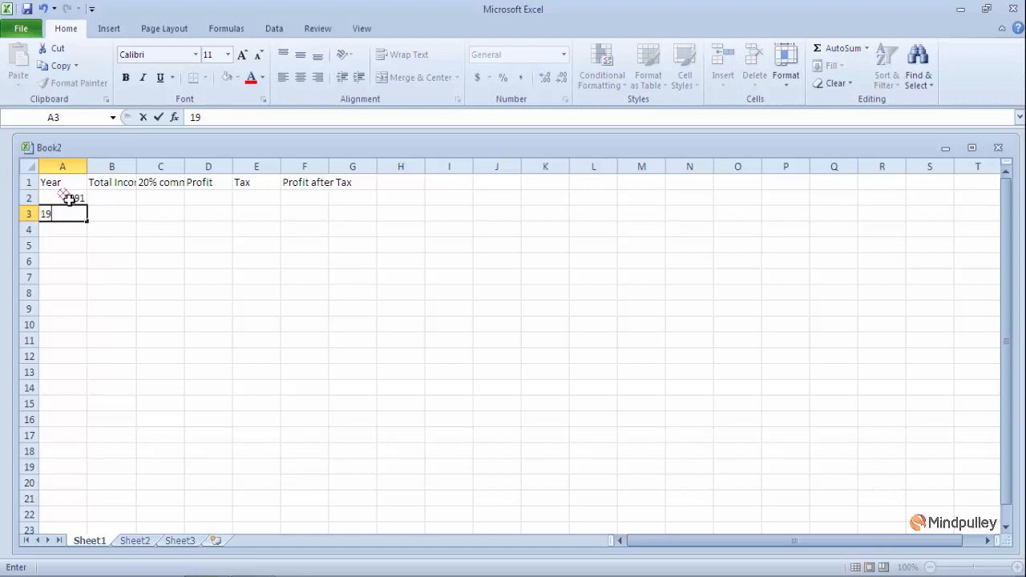
{"action": "type", "text": "92"}
{"action": "key", "text": "Return"}
{"action": "type", "text": "199"}
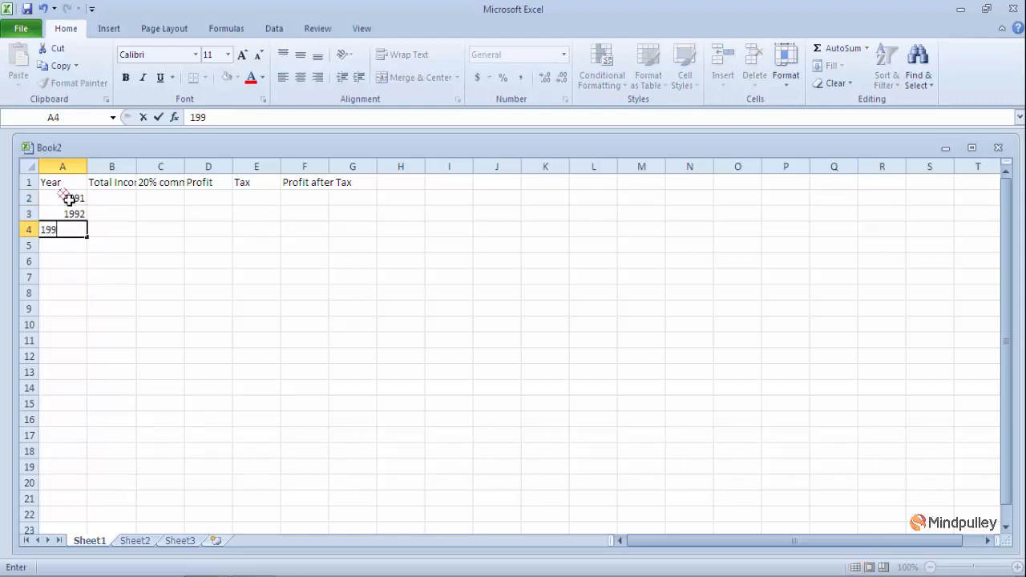
{"action": "type", "text": "3"}
Extend the year series in A2:A4 down to cell A9 so it runs through 1998.
{"action": "left_click", "coordinate": [84, 204]}
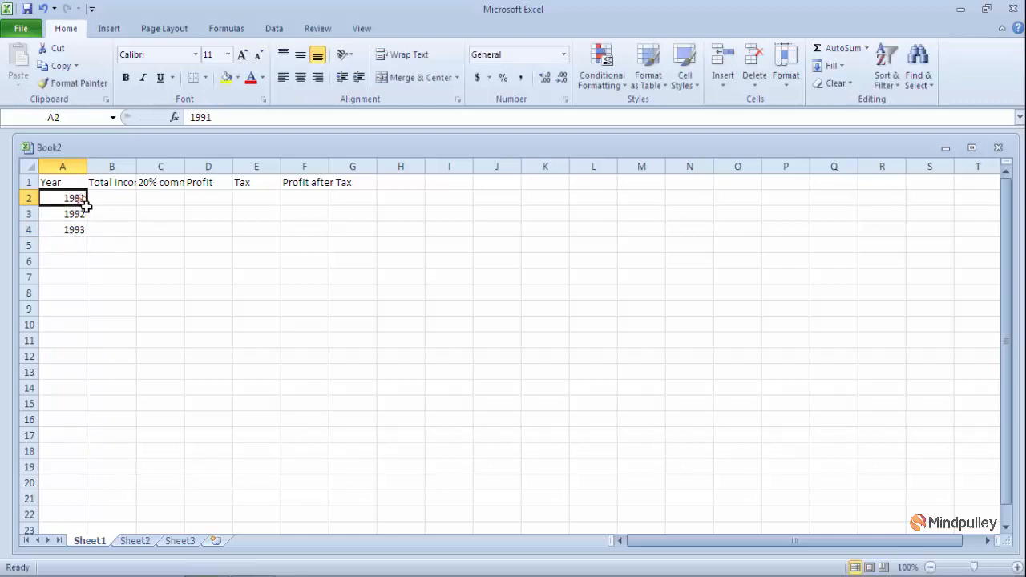
{"action": "left_click_drag", "start_coordinate": [85, 205], "coordinate": [85, 232]}
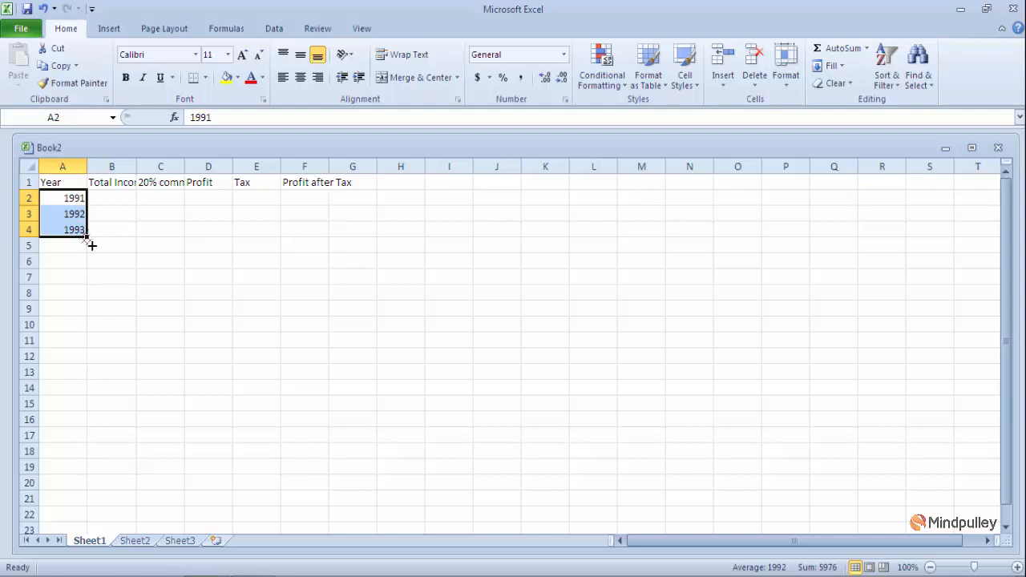
{"action": "left_click_drag", "start_coordinate": [92, 245], "coordinate": [93, 318]}
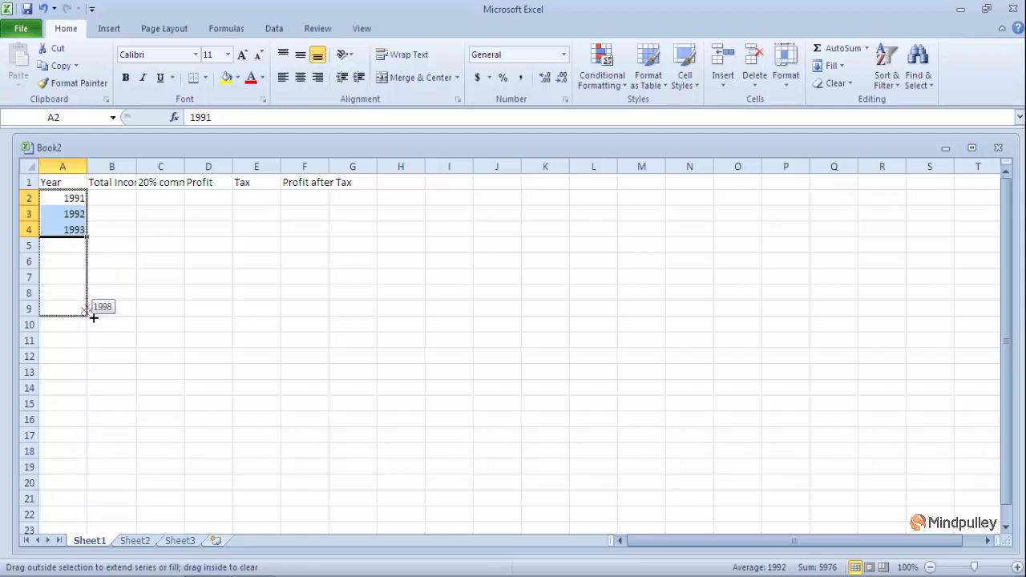
{"action": "left_click_drag", "start_coordinate": [93, 318], "coordinate": [92, 318]}
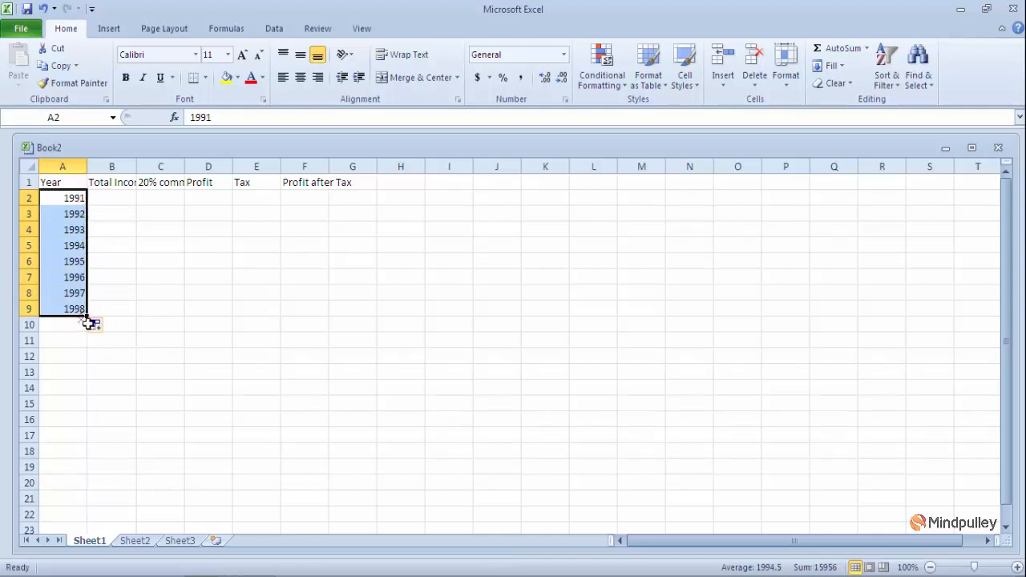
Enter 5000 in cell B2 as the total income for 1991.
{"action": "left_click", "coordinate": [118, 203]}
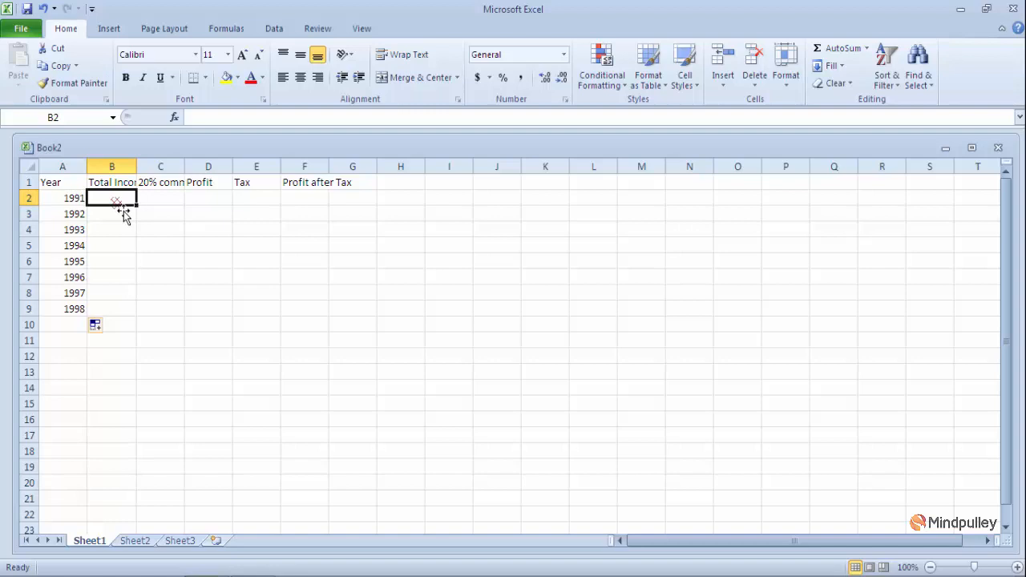
{"action": "type", "text": "5000"}
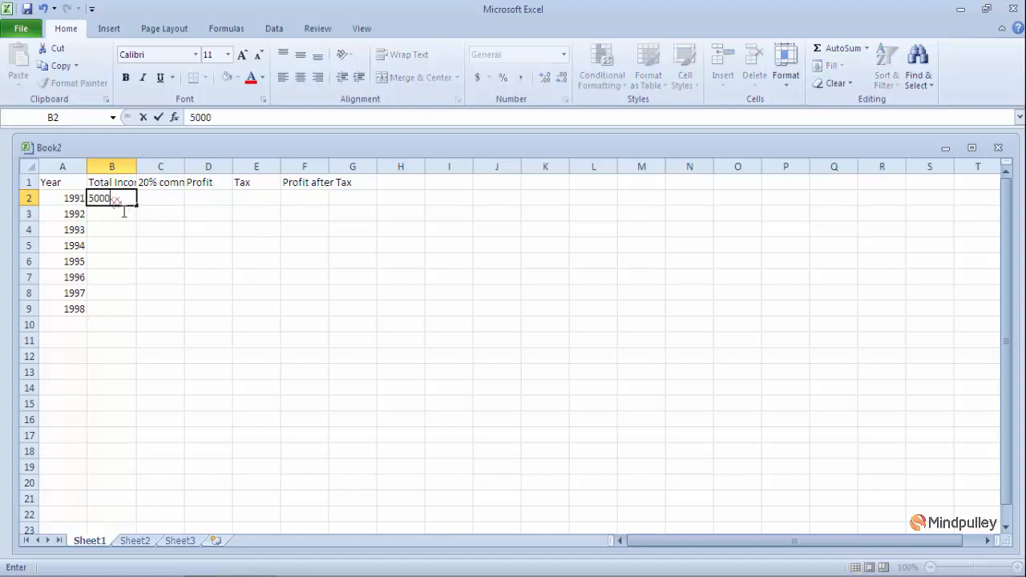
{"action": "key", "text": "Return"}
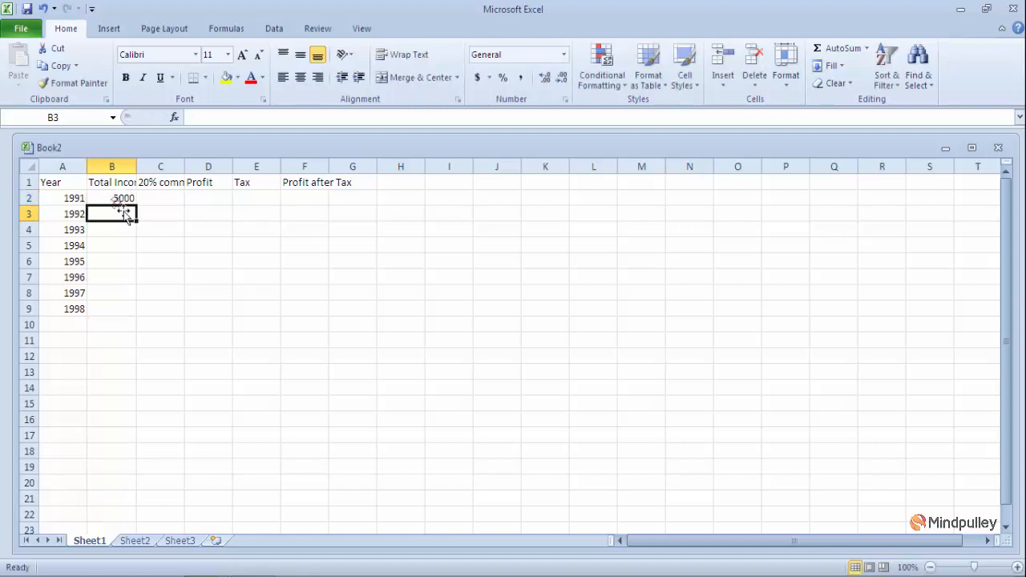
Enter the total incomes 6000, 7000, 8000, 8500, 9000, 9500 and 10000 in cells B3 to B9 for 1992 through 1998.
{"action": "type", "text": "6000"}
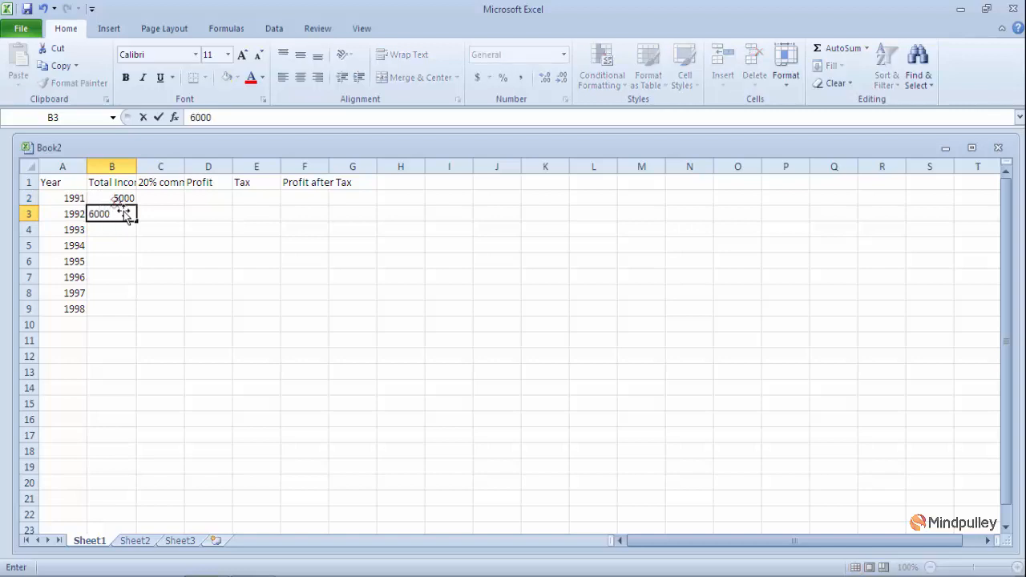
{"action": "key", "text": "Return"}
{"action": "type", "text": "7000"}
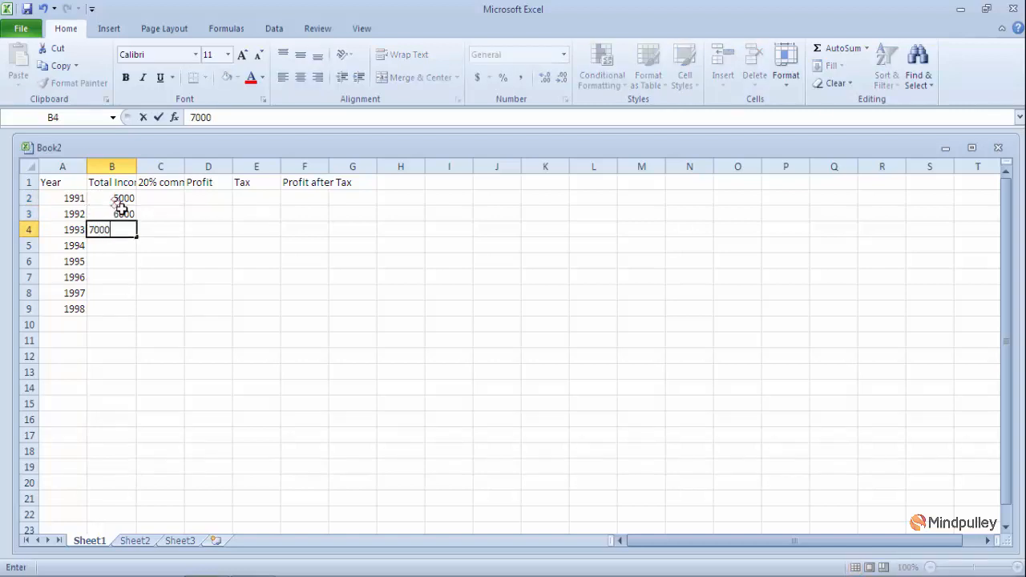
{"action": "key", "text": "Return"}
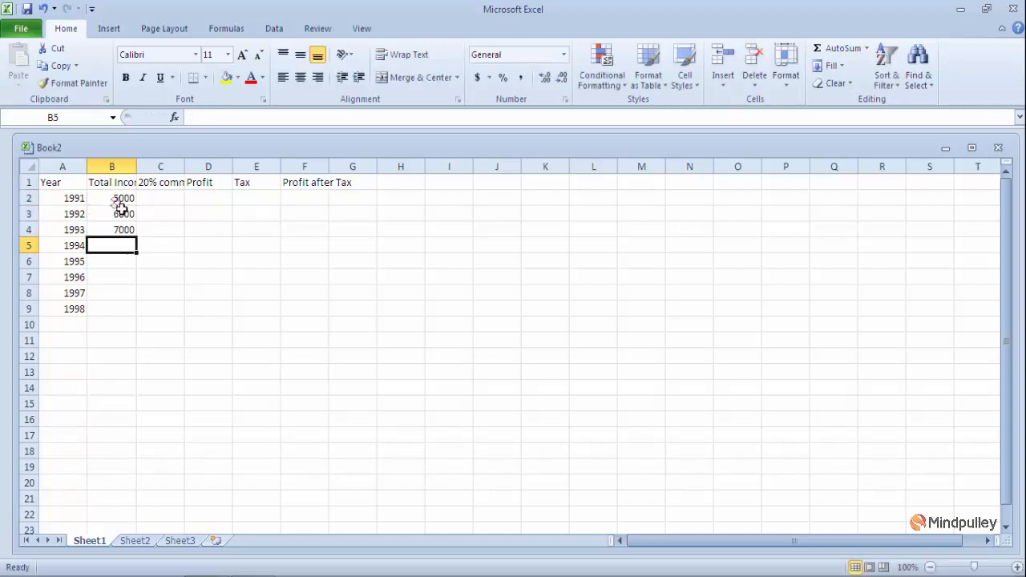
{"action": "type", "text": "8000"}
{"action": "key", "text": "Return"}
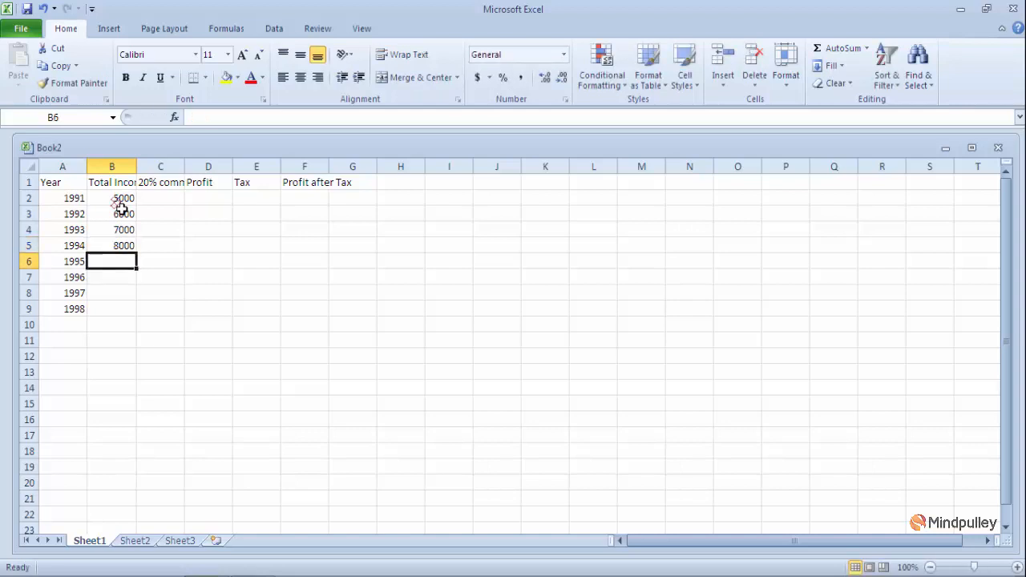
{"action": "type", "text": "8"}
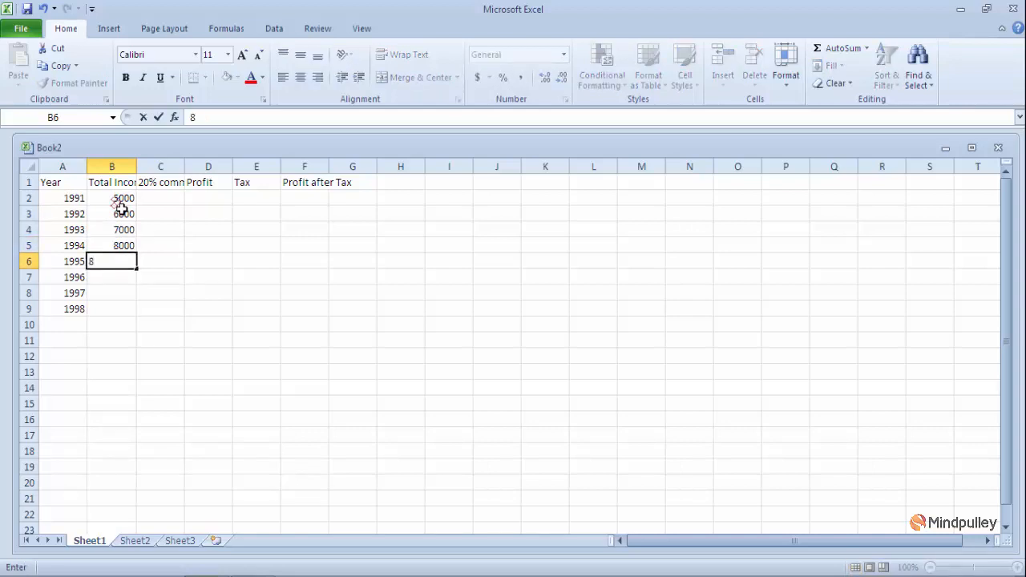
{"action": "type", "text": "500"}
{"action": "key", "text": "Return"}
{"action": "type", "text": "9000"}
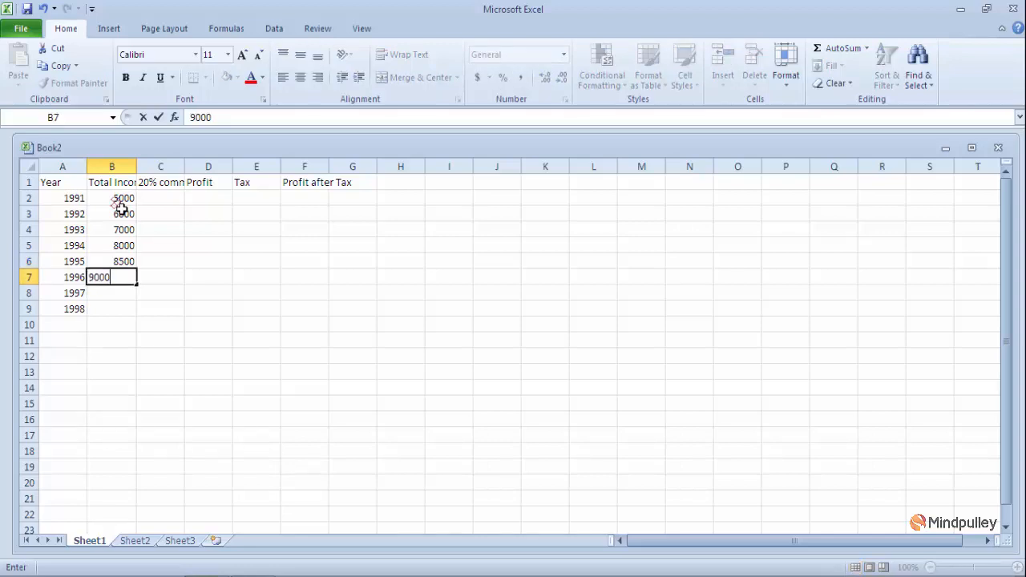
{"action": "key", "text": "Return"}
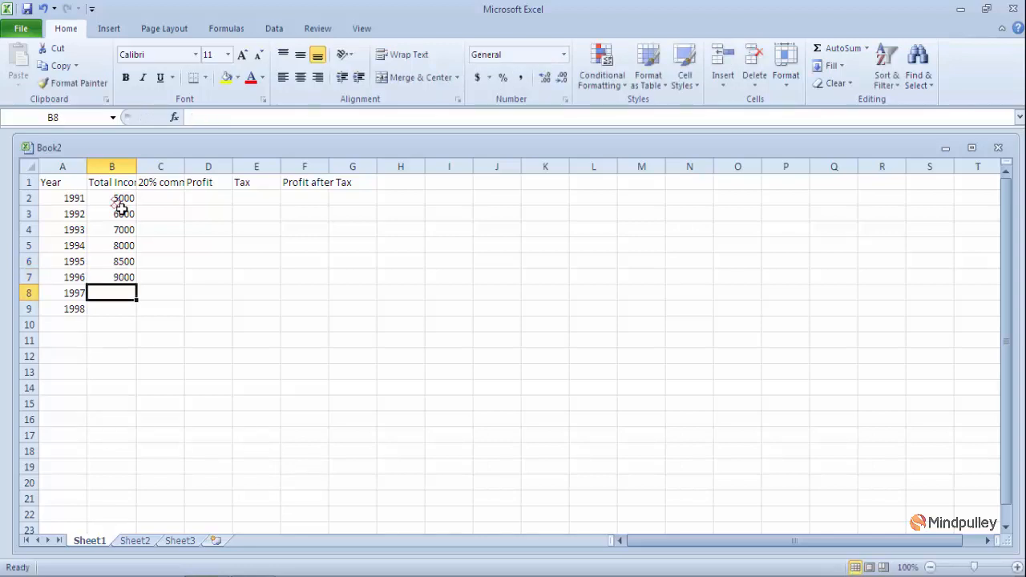
{"action": "type", "text": "9500"}
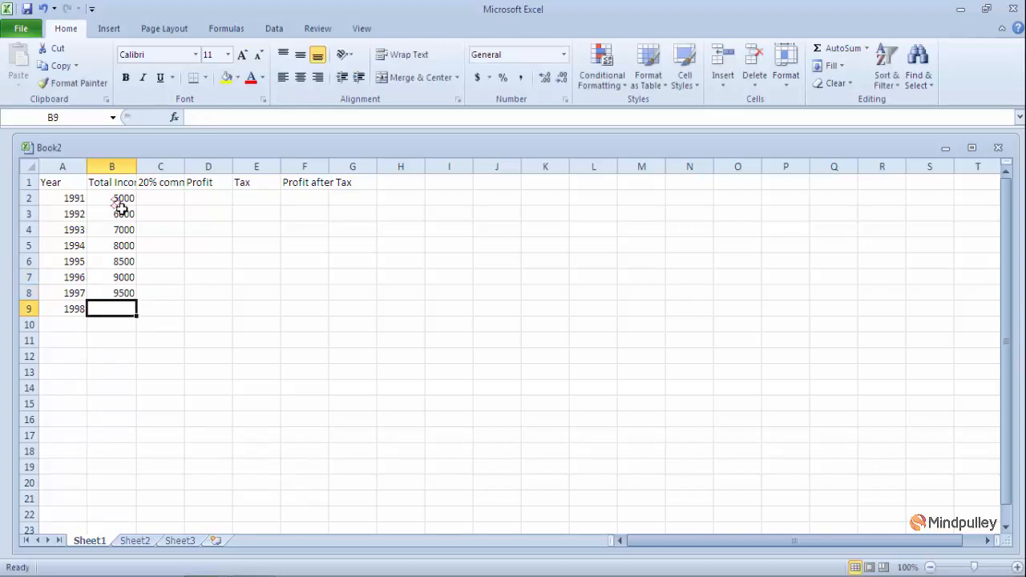
{"action": "type", "text": "10000"}
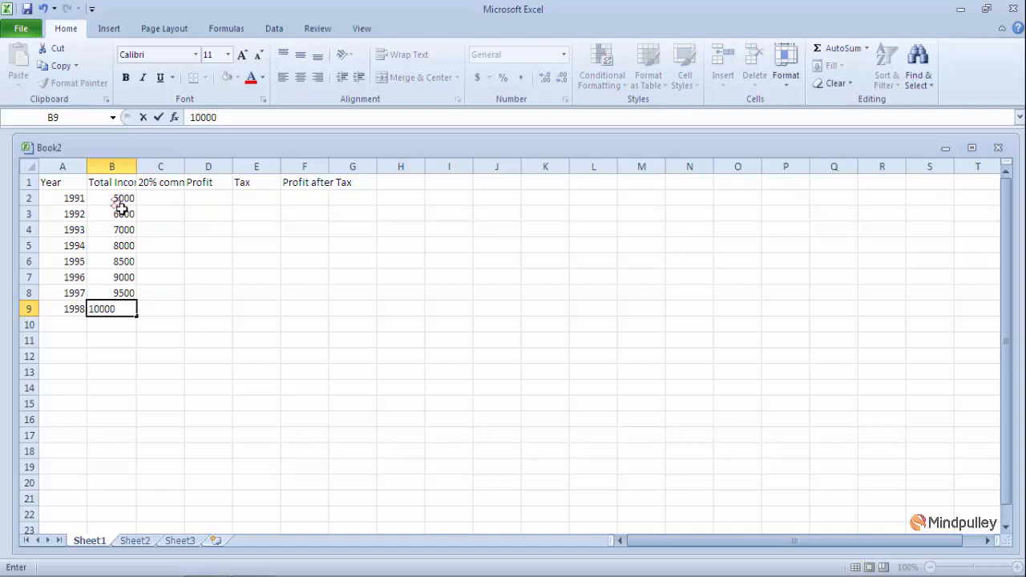
Calculate the 20% commission in cell C2 with the formula =B2*20% and fill it down to cell C9.
{"action": "left_click", "coordinate": [165, 205]}
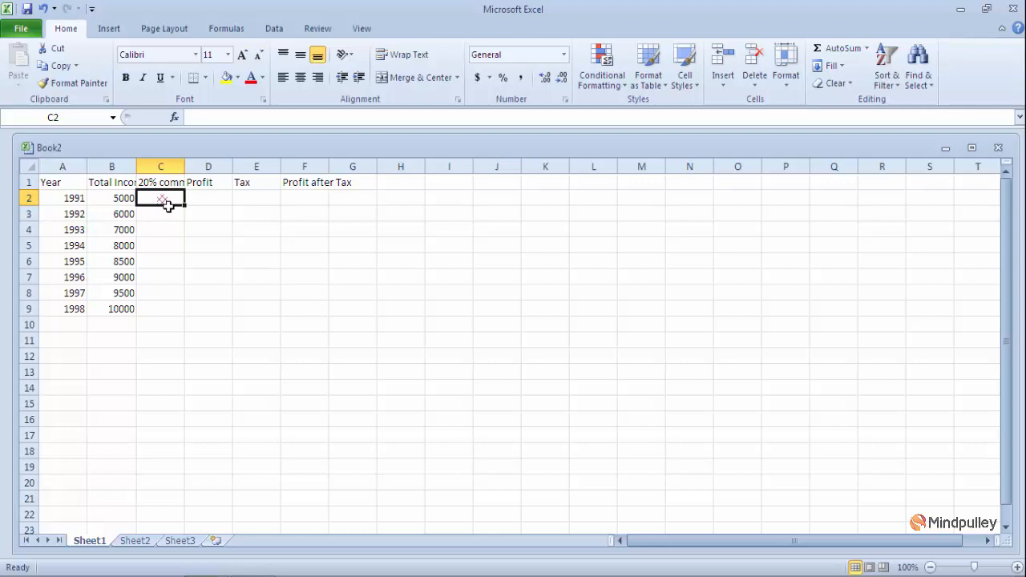
{"action": "type", "text": "="}
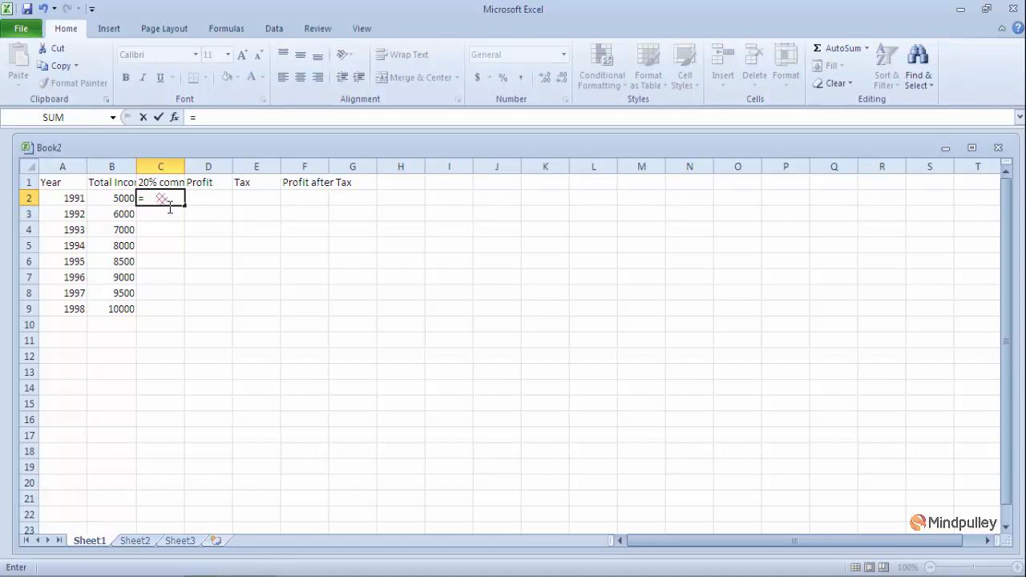
{"action": "left_click", "coordinate": [124, 203]}
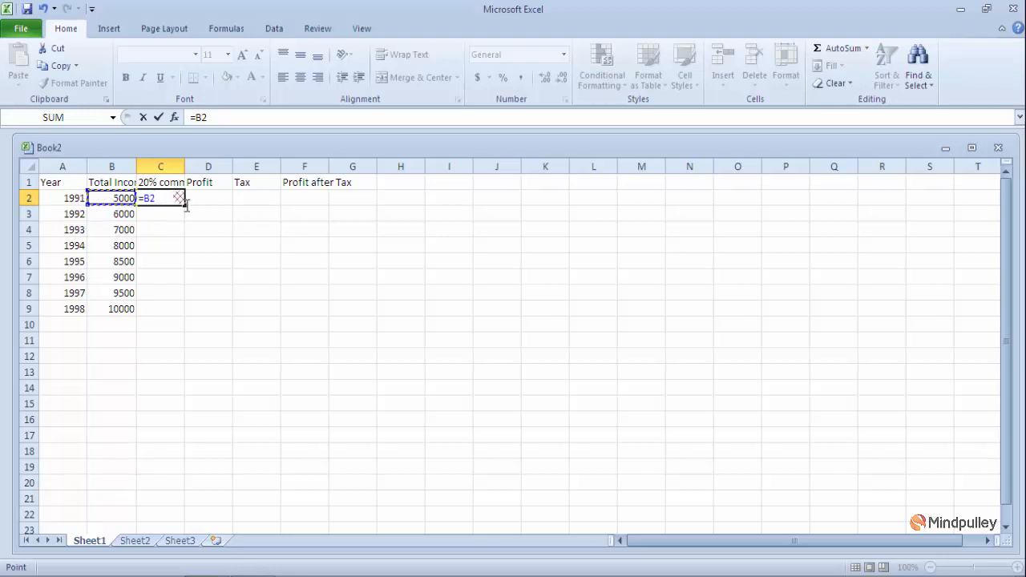
{"action": "type", "text": "*"}
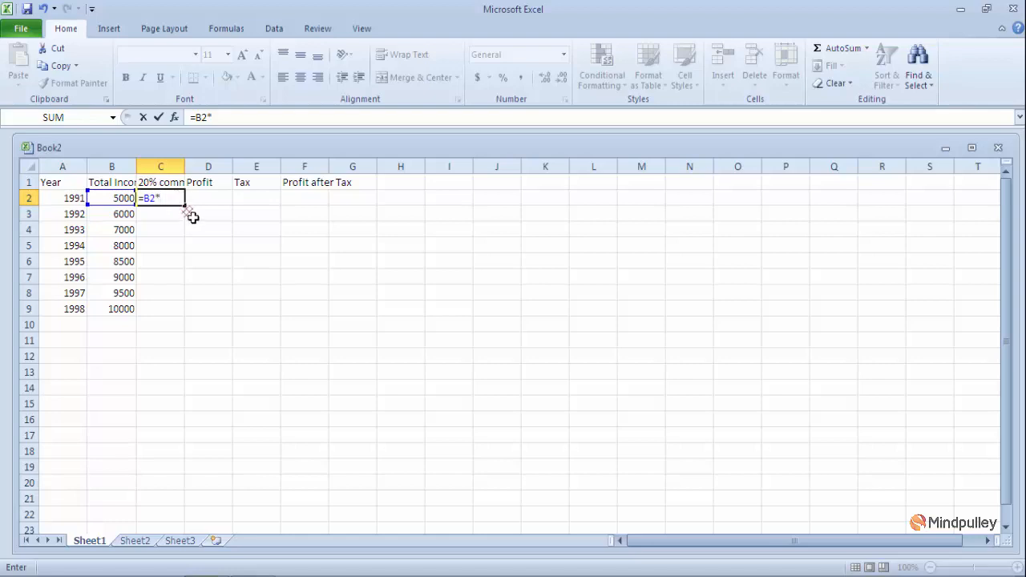
{"action": "type", "text": "20%"}
{"action": "key", "text": "Return"}
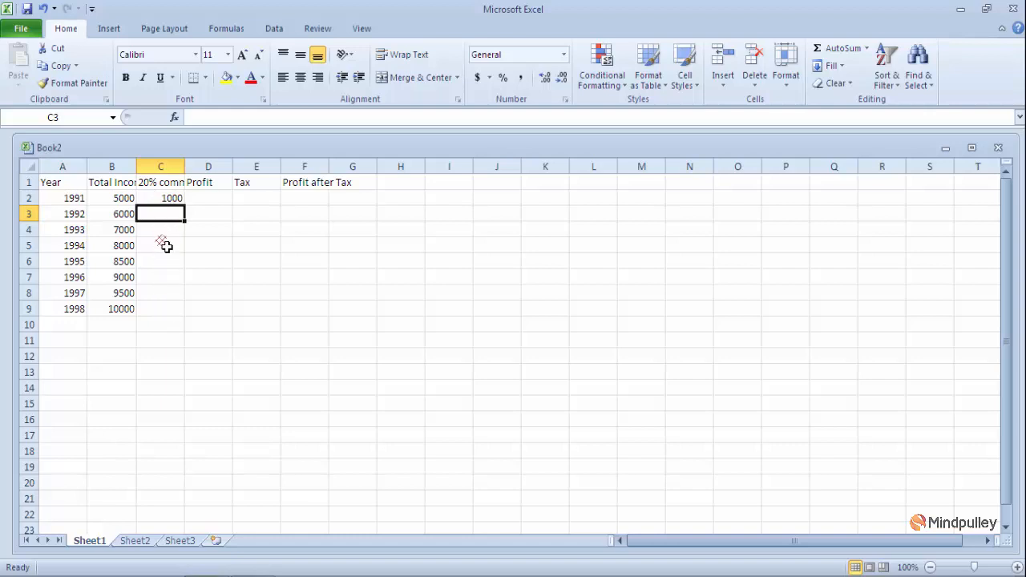
{"action": "left_click", "coordinate": [165, 204]}
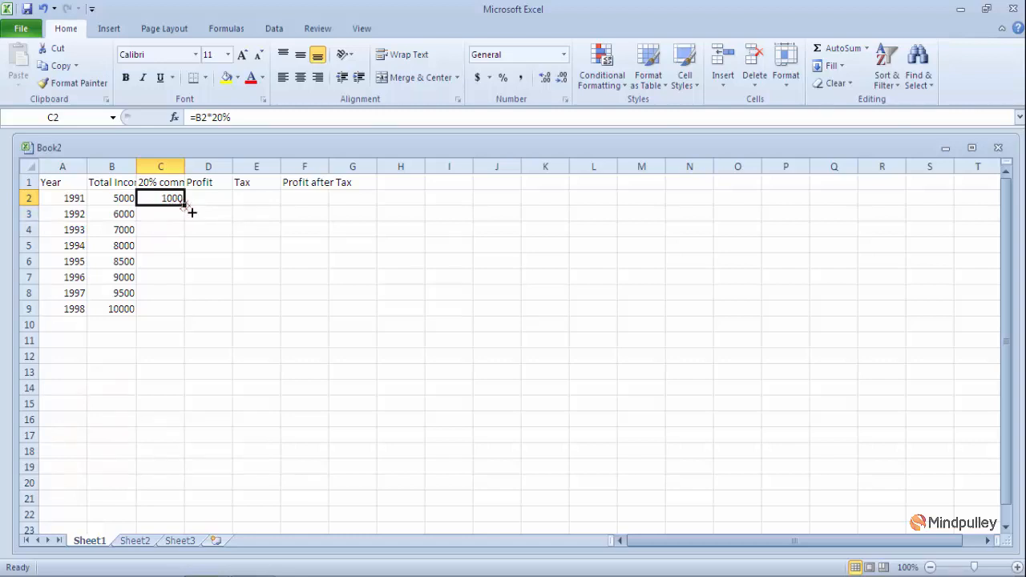
{"action": "left_click_drag", "start_coordinate": [185, 207], "coordinate": [192, 322]}
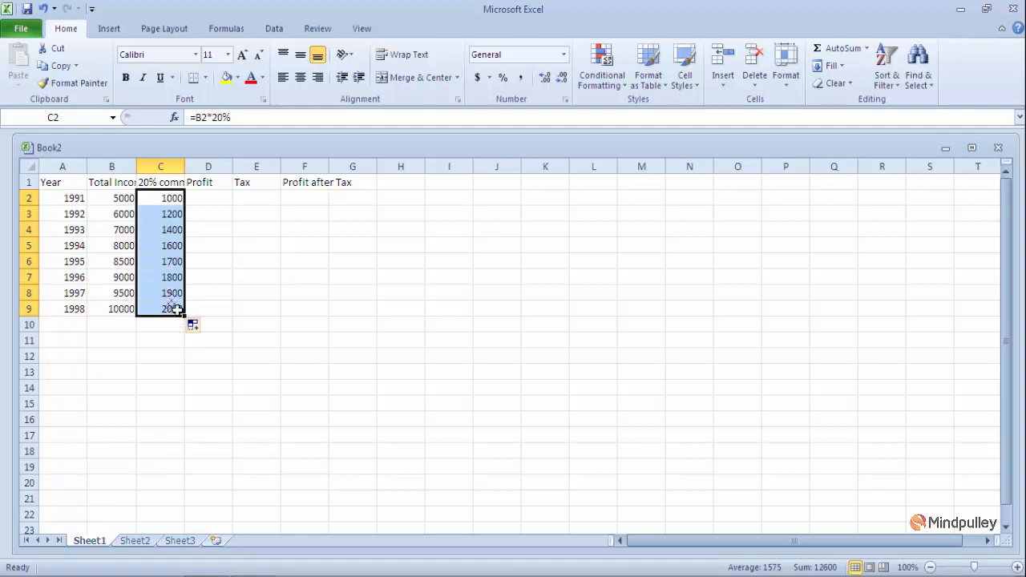
Inspect the copied commission formulas in cells C3 and C4 to see which income cells they reference, leaving them unedited.
{"action": "left_click", "coordinate": [164, 218]}
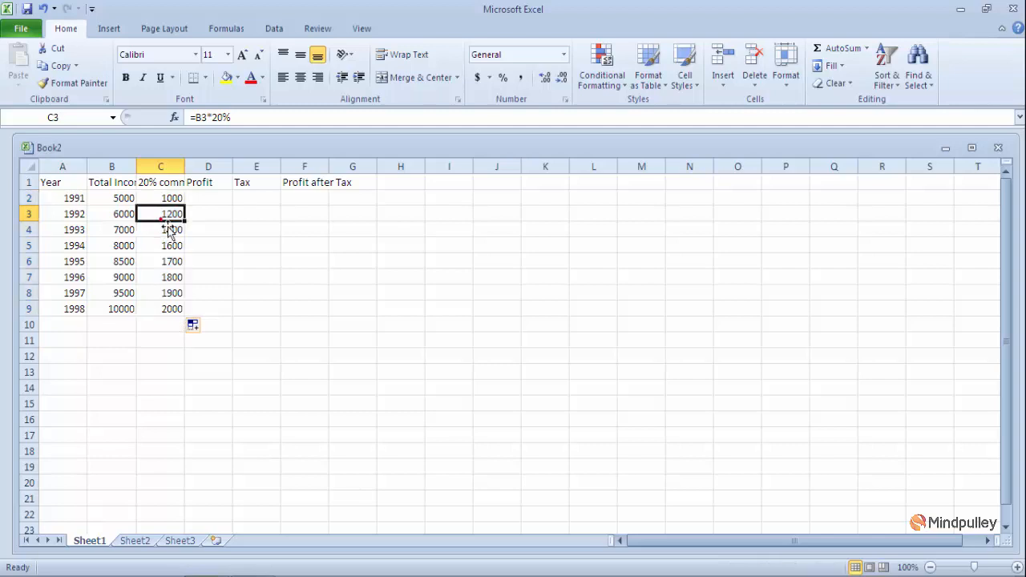
{"action": "double_click", "coordinate": [164, 217]}
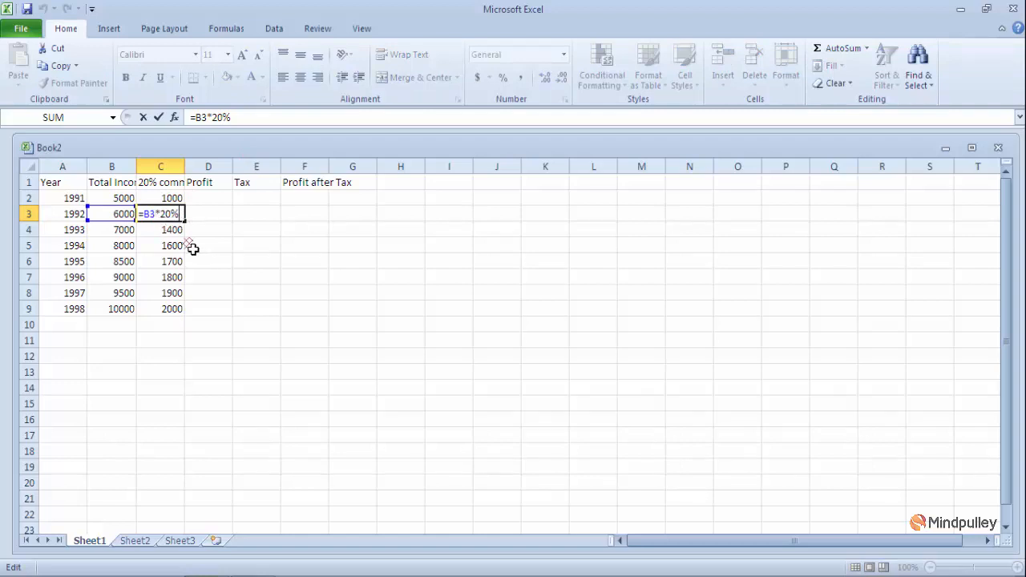
{"action": "key", "text": "Escape"}
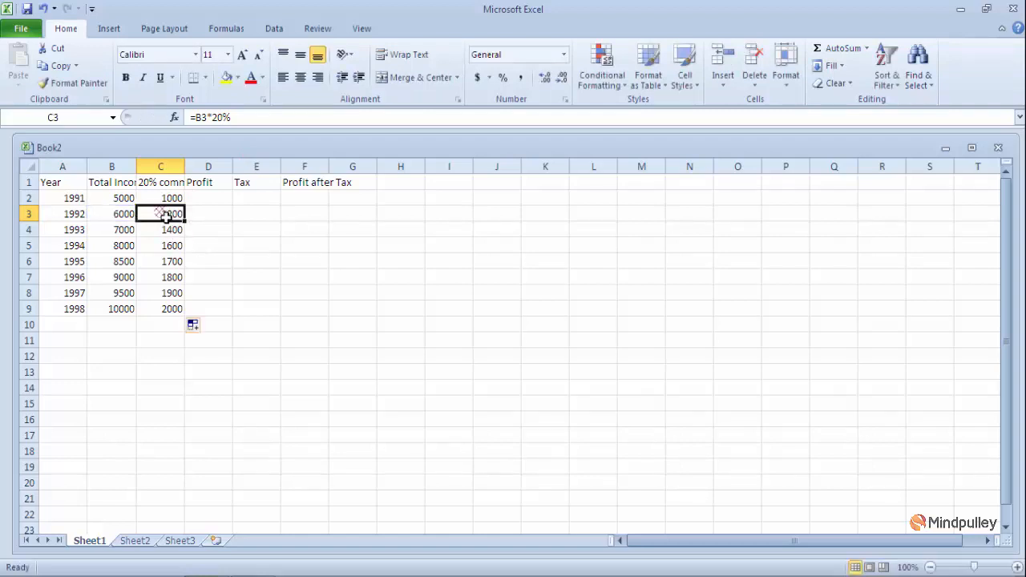
{"action": "left_click", "coordinate": [175, 232]}
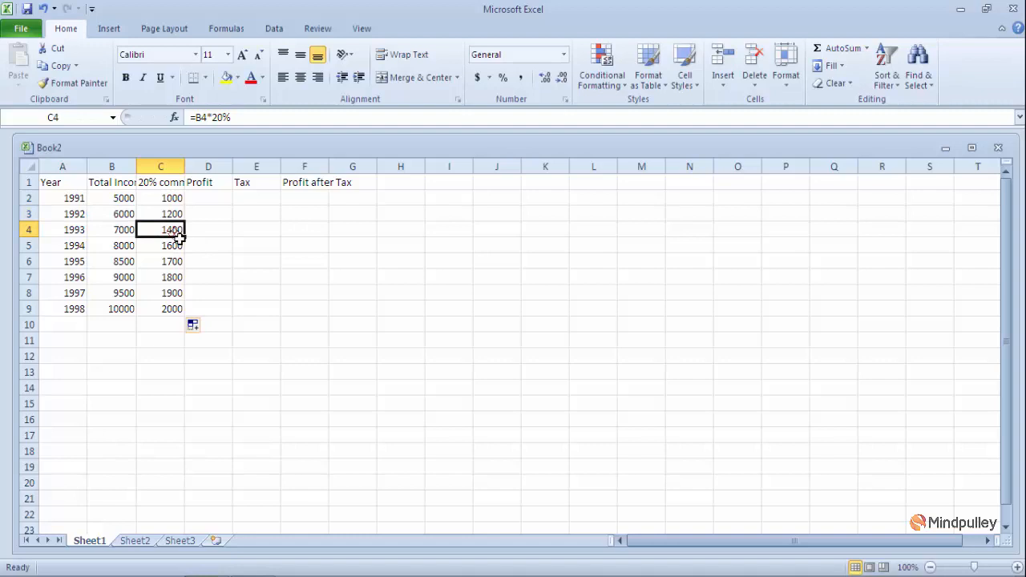
{"action": "double_click", "coordinate": [178, 231]}
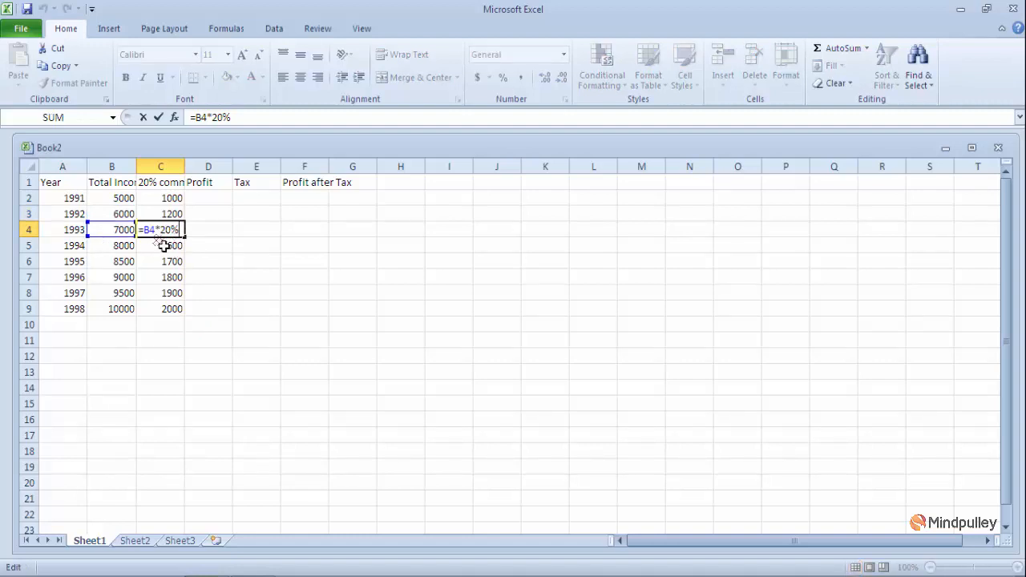
{"action": "key", "text": "Escape"}
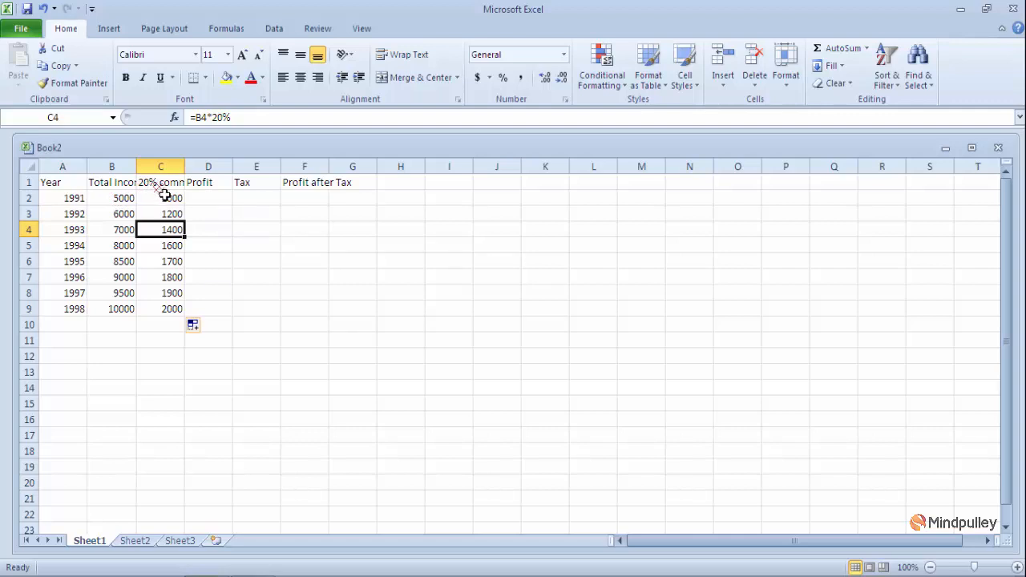
Calculate the profit in cell D2 with the formula =B2-C2 and fill it down to cell D9.
{"action": "left_click", "coordinate": [206, 204]}
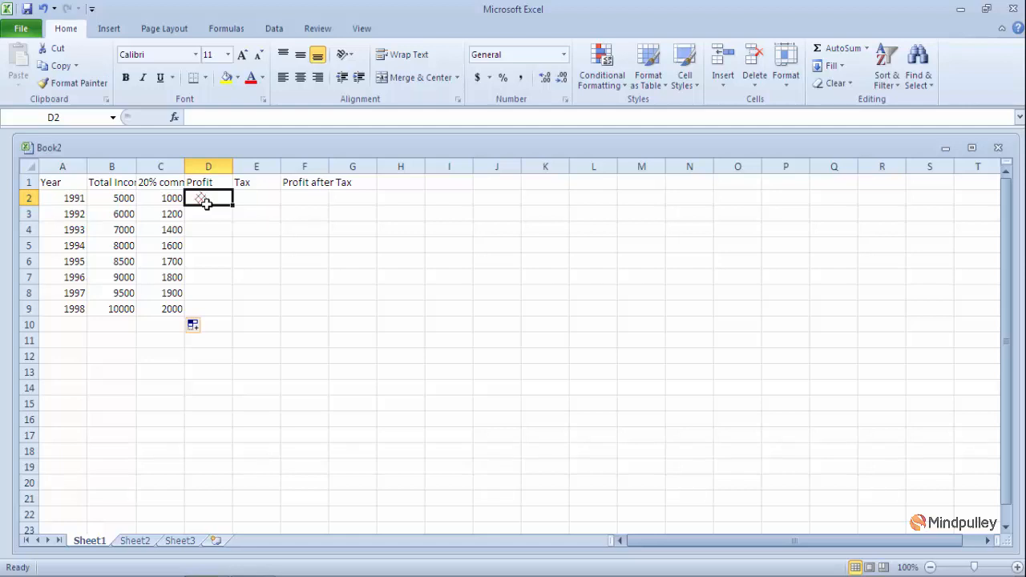
{"action": "type", "text": "="}
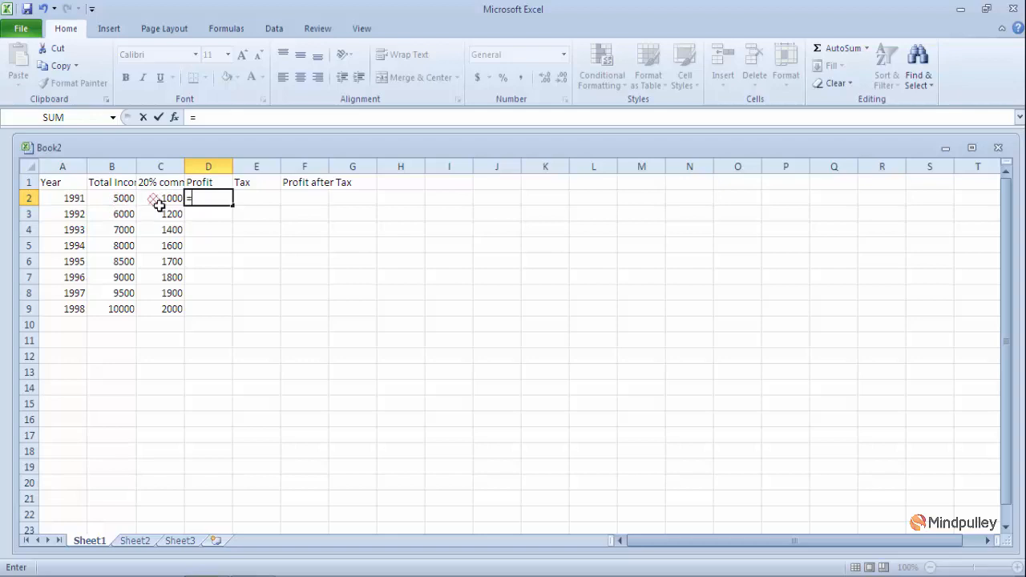
{"action": "left_click", "coordinate": [114, 200]}
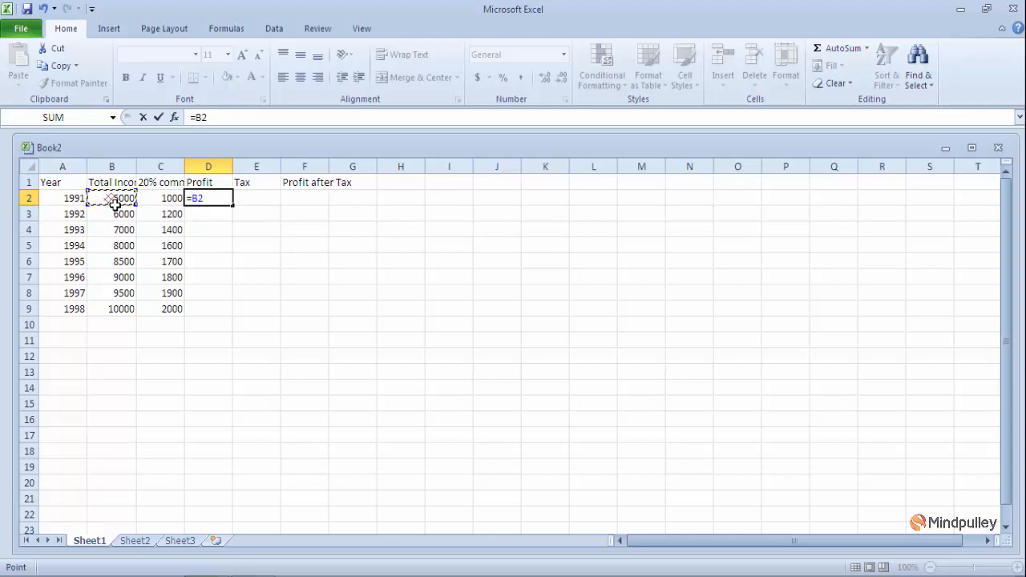
{"action": "type", "text": "-"}
{"action": "left_click", "coordinate": [164, 205]}
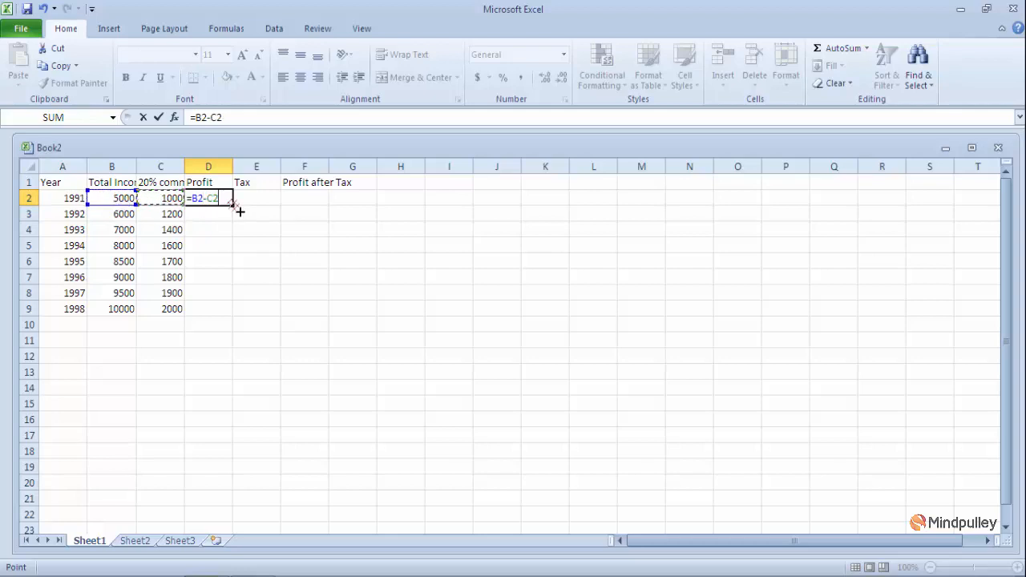
{"action": "key", "text": "Return"}
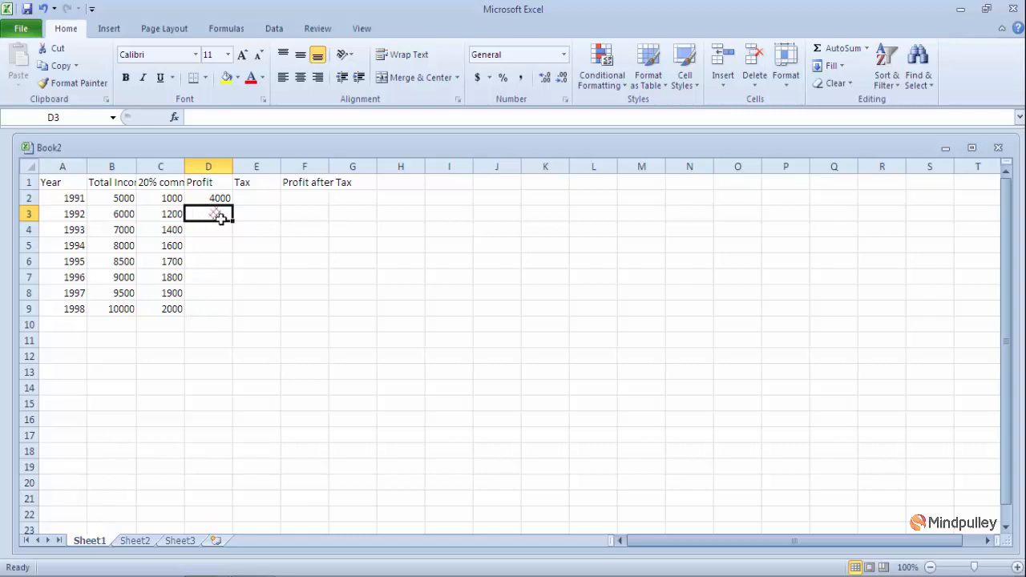
{"action": "left_click", "coordinate": [215, 199]}
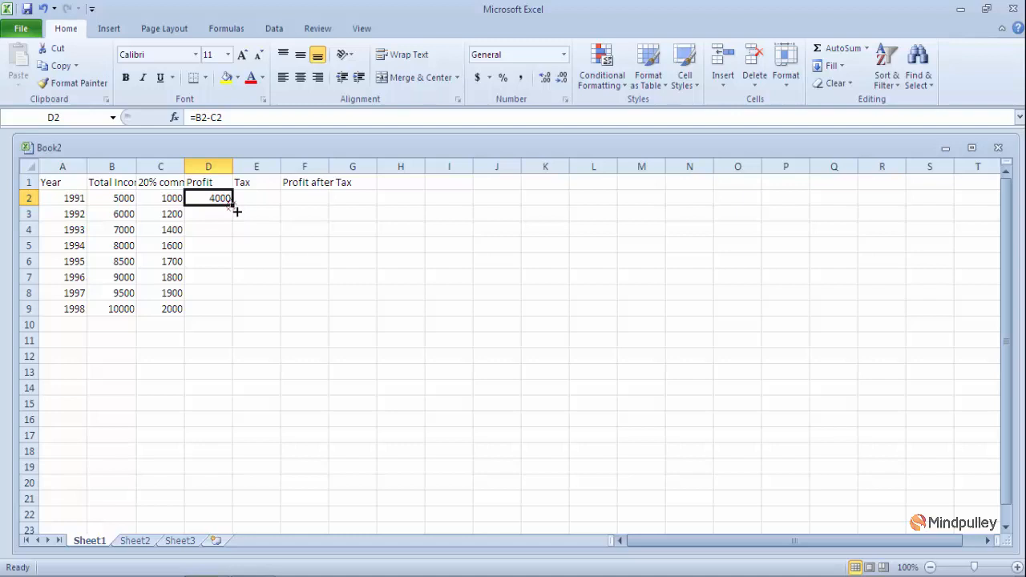
{"action": "left_click_drag", "start_coordinate": [236, 211], "coordinate": [238, 321]}
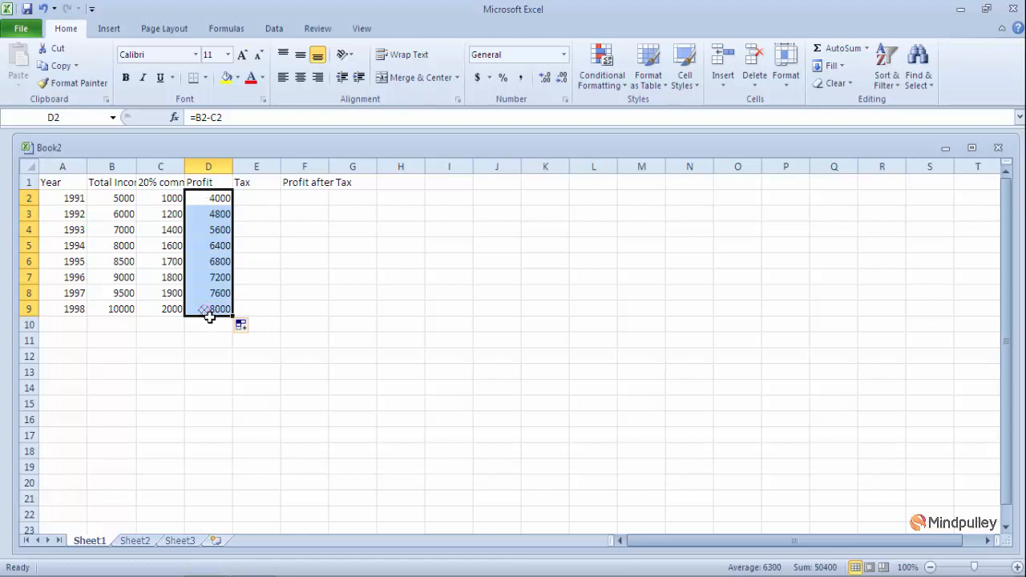
{"action": "left_click", "coordinate": [253, 376]}
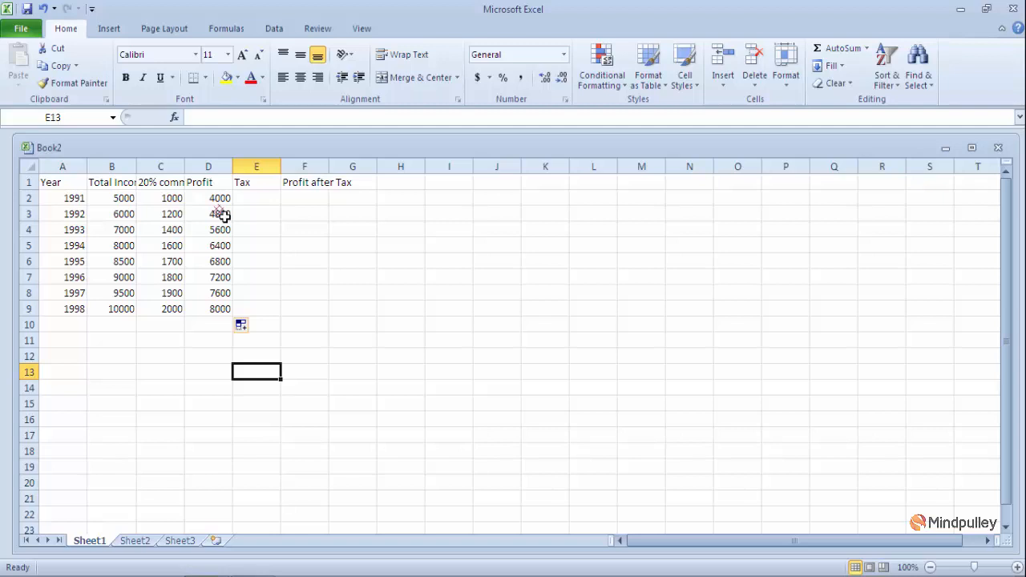
Calculate the 1991 tax in cell E2 as 30% of the profit with the formula =D2*30%.
{"action": "left_click", "coordinate": [266, 202]}
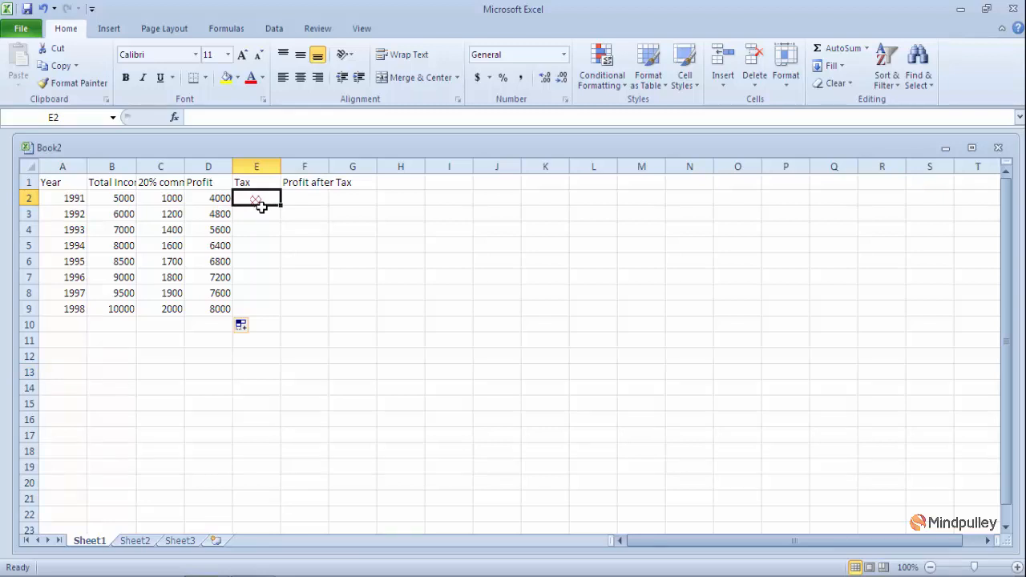
{"action": "type", "text": "="}
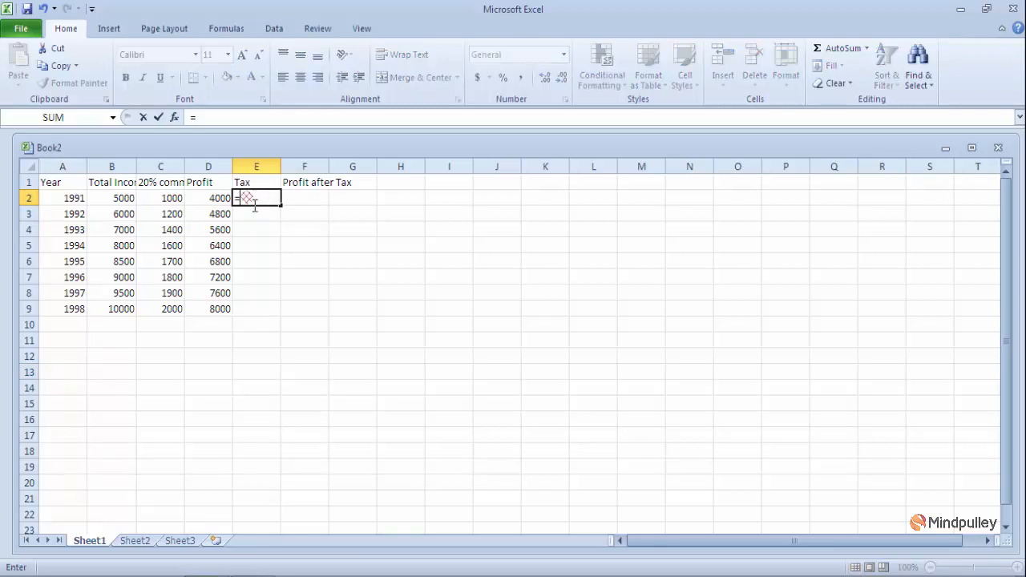
{"action": "left_click", "coordinate": [217, 202]}
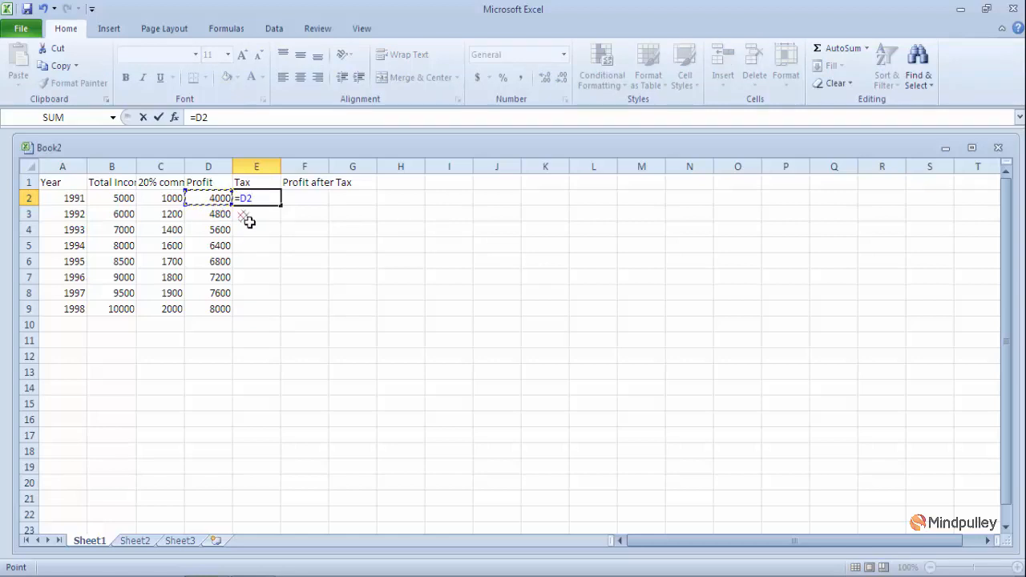
{"action": "type", "text": "*30%"}
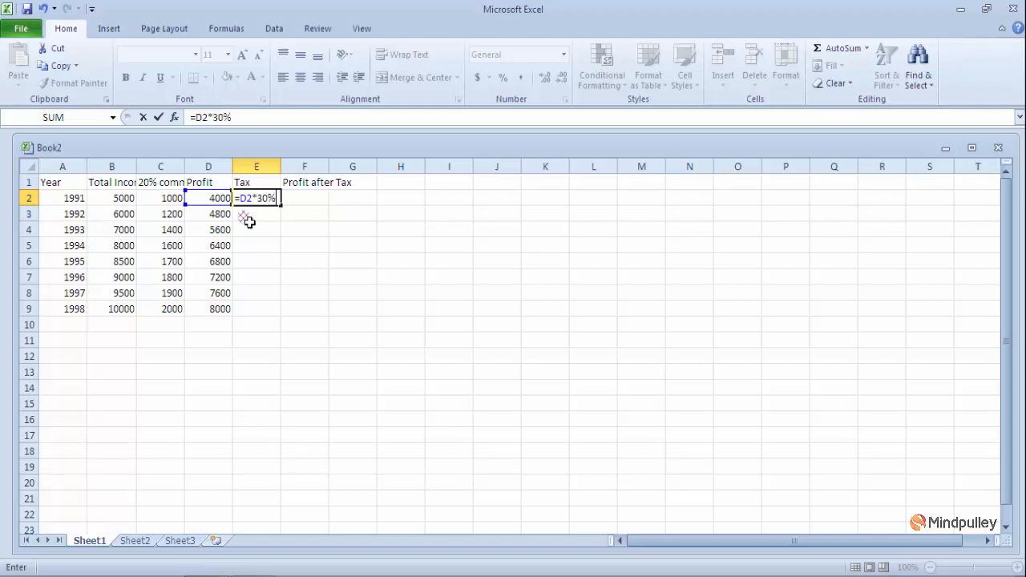
{"action": "key", "text": "Return"}
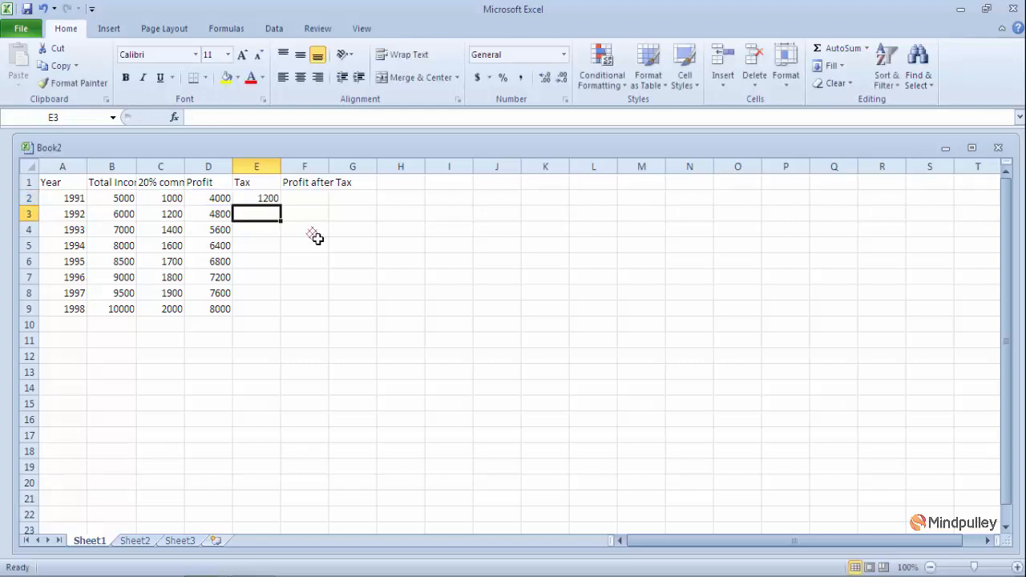
Fill the 30% tax formula in cell E2 down through cell E9.
{"action": "left_click", "coordinate": [269, 202]}
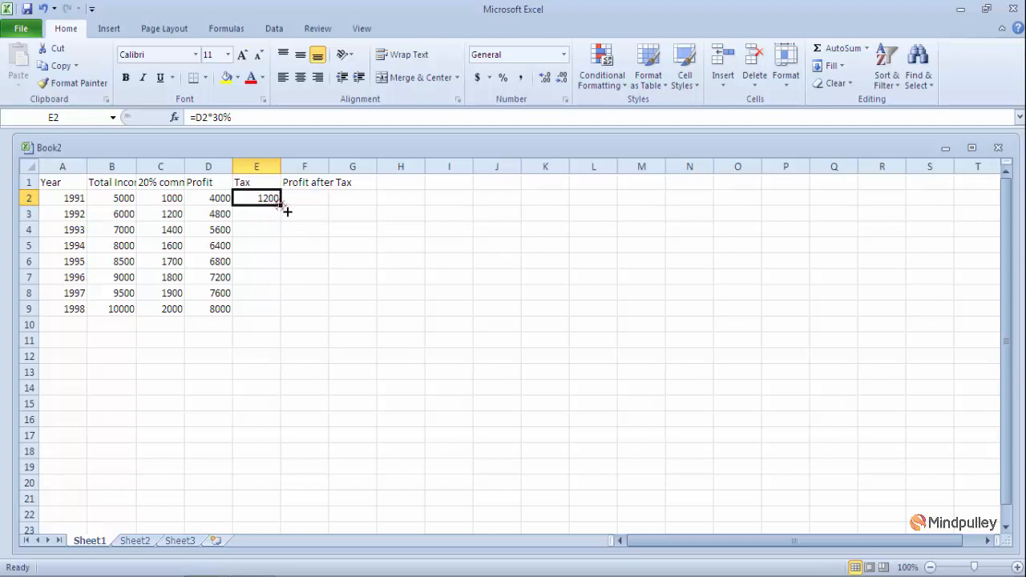
{"action": "left_click_drag", "start_coordinate": [288, 211], "coordinate": [286, 323]}
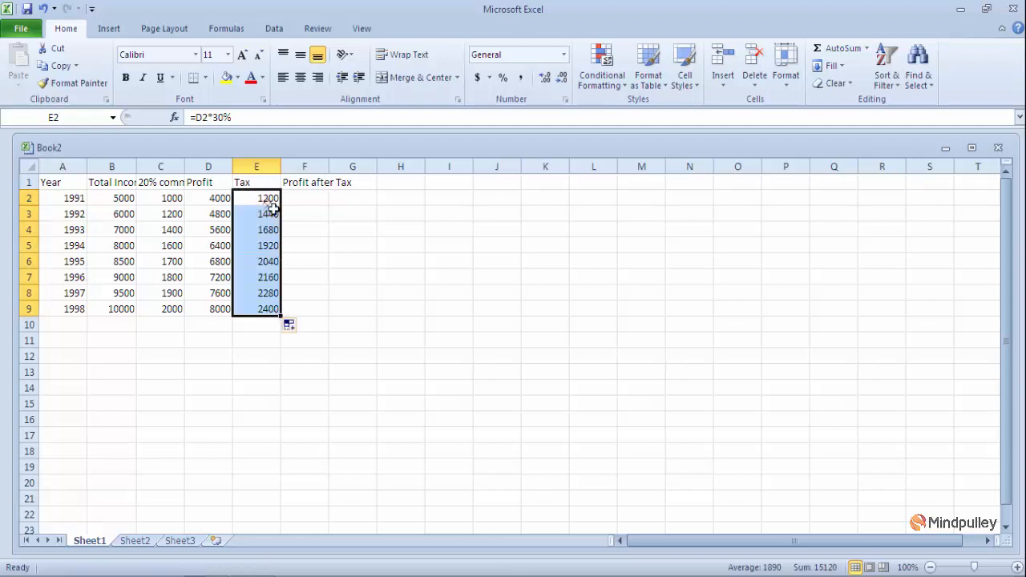
{"action": "left_click", "coordinate": [295, 355]}
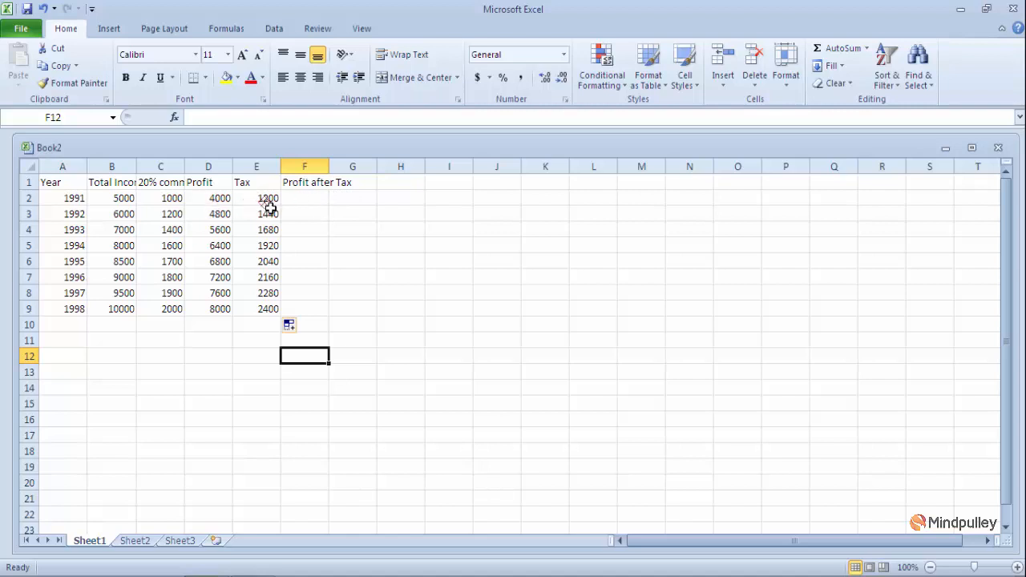
Calculate the 1991 profit after tax in cell F2 with the formula =D2-E2.
{"action": "left_click", "coordinate": [309, 199]}
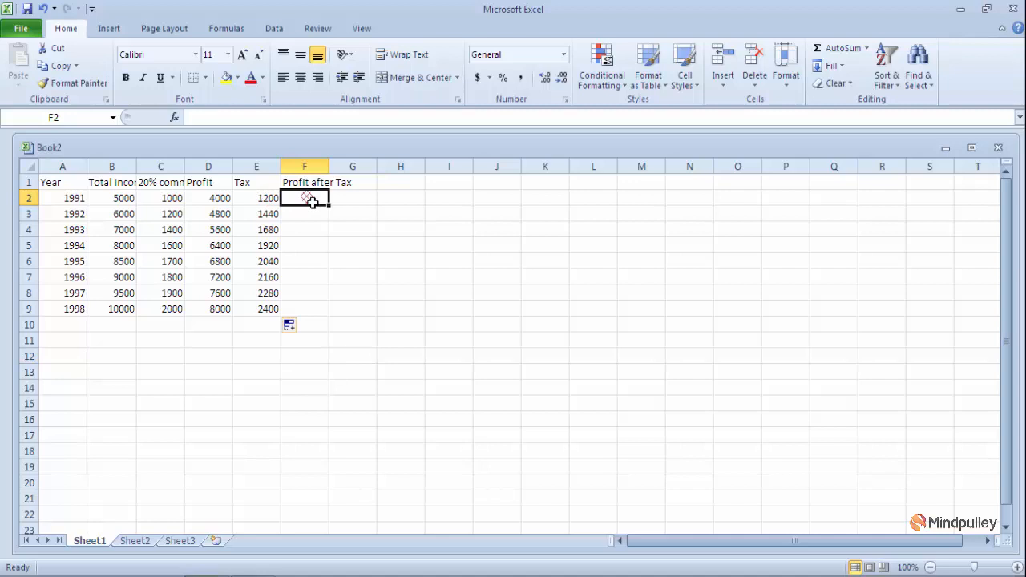
{"action": "type", "text": "="}
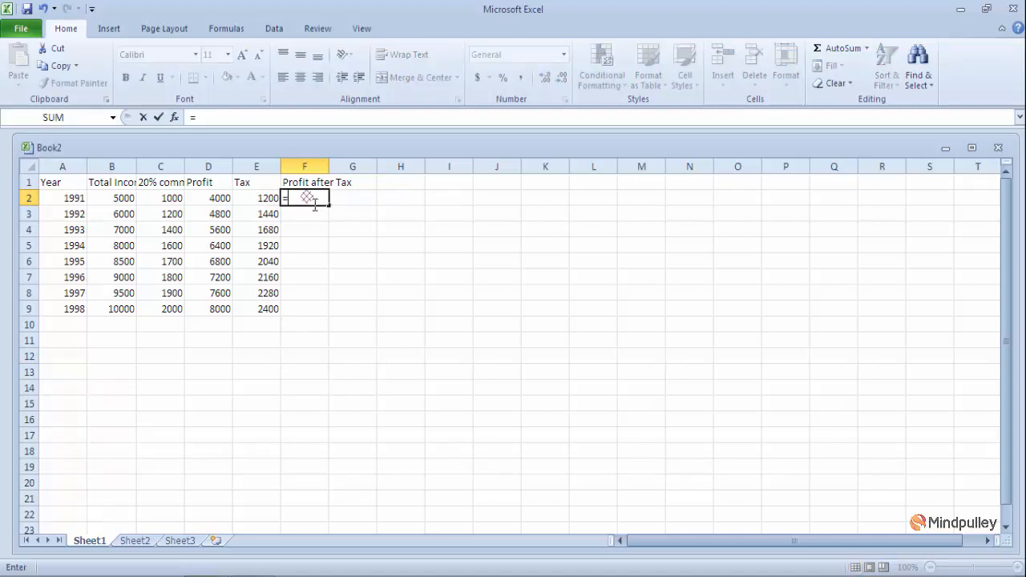
{"action": "left_click", "coordinate": [213, 198]}
{"action": "type", "text": "-"}
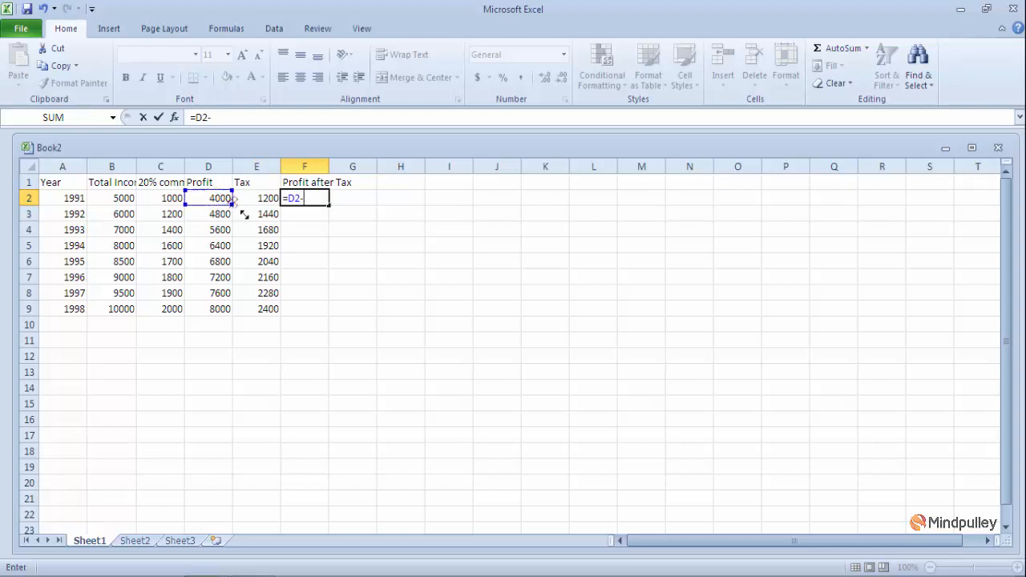
{"action": "left_click", "coordinate": [271, 206]}
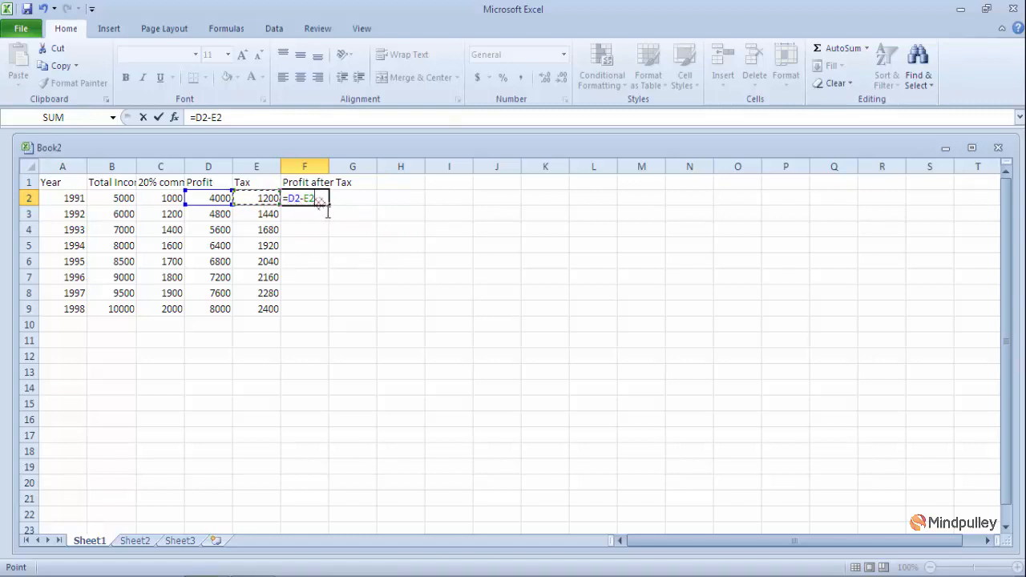
{"action": "key", "text": "Return"}
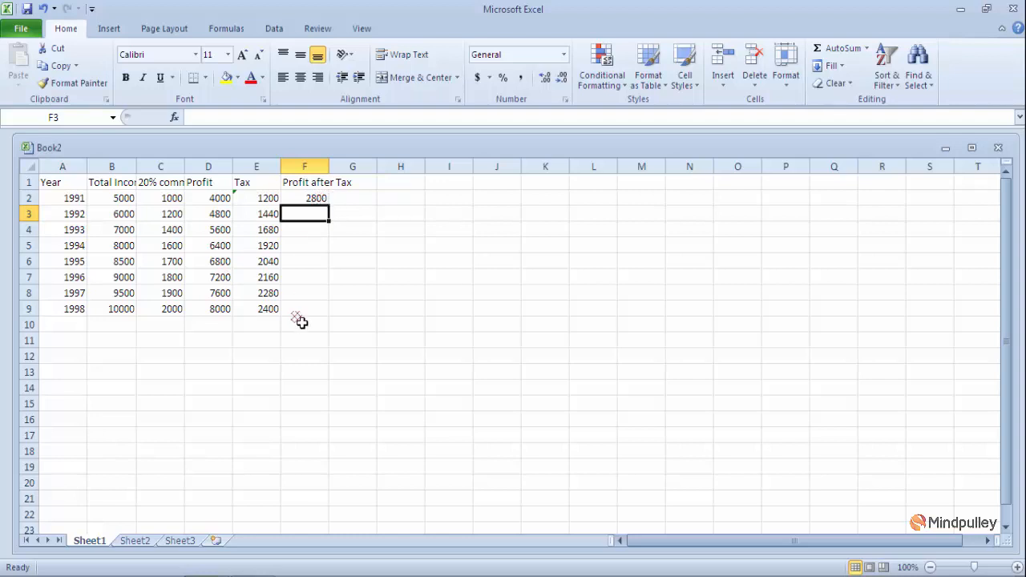
Copy the profit-after-tax formula from cell F2 and paste it into cells F3 to F9.
{"action": "left_click", "coordinate": [321, 202]}
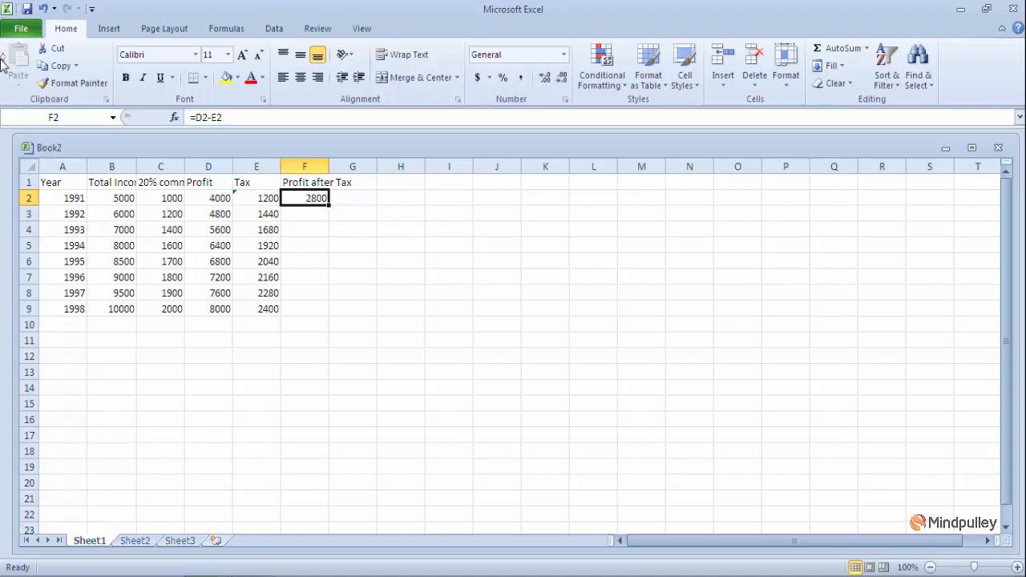
{"action": "left_click", "coordinate": [63, 67]}
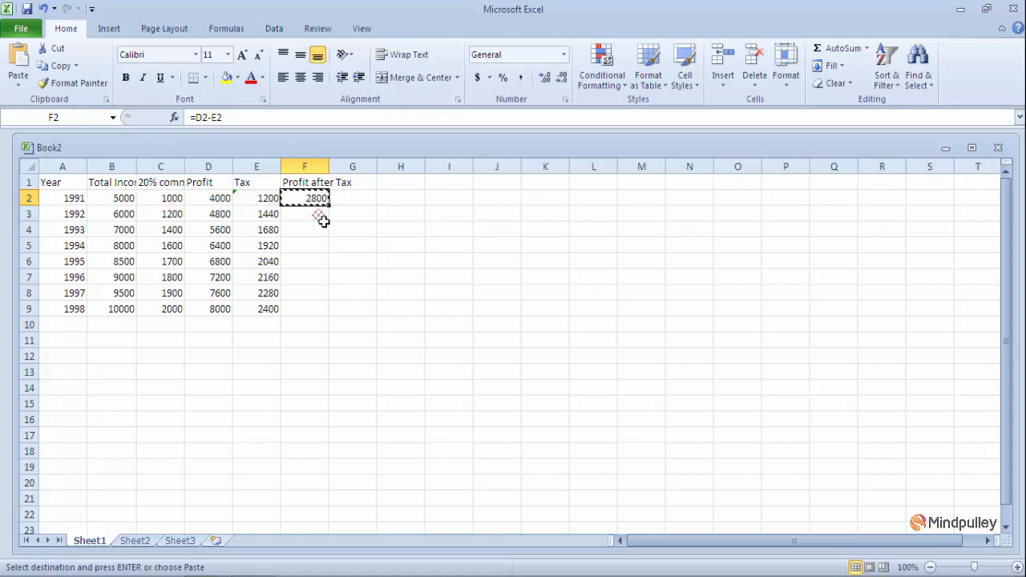
{"action": "left_click_drag", "start_coordinate": [321, 222], "coordinate": [323, 308]}
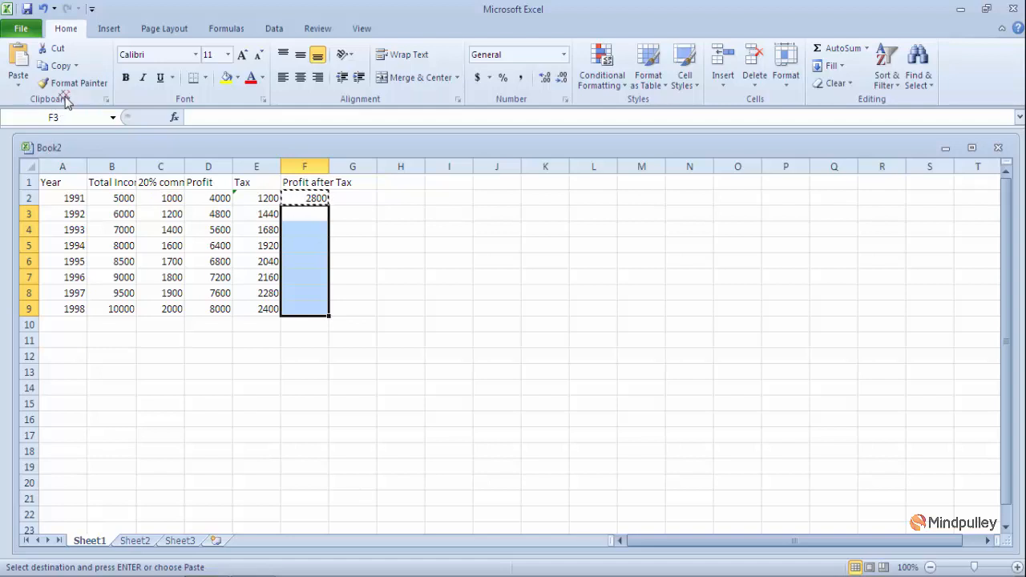
{"action": "left_click", "coordinate": [21, 60]}
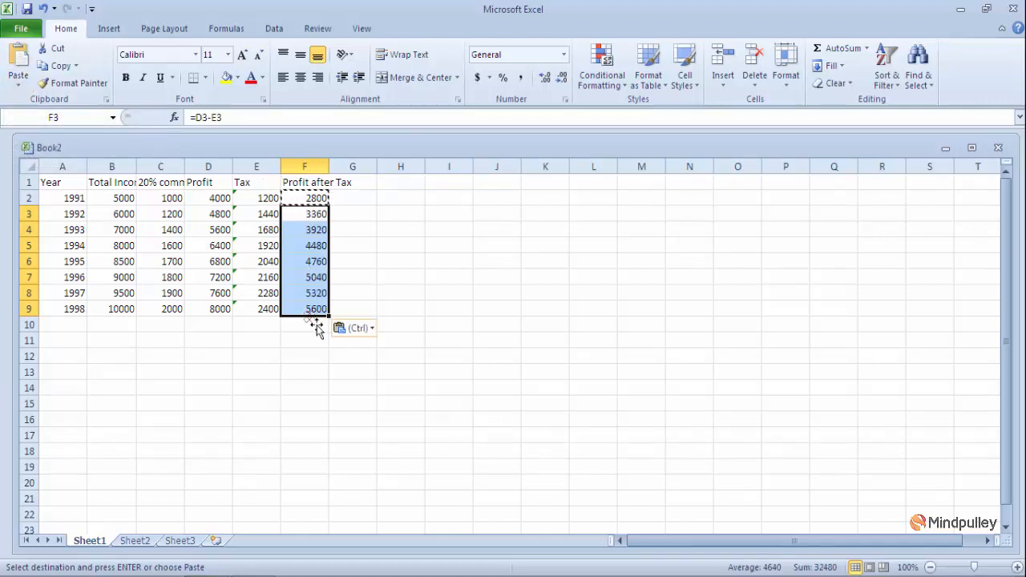
{"action": "key", "text": "Escape"}
{"action": "left_click", "coordinate": [360, 258]}
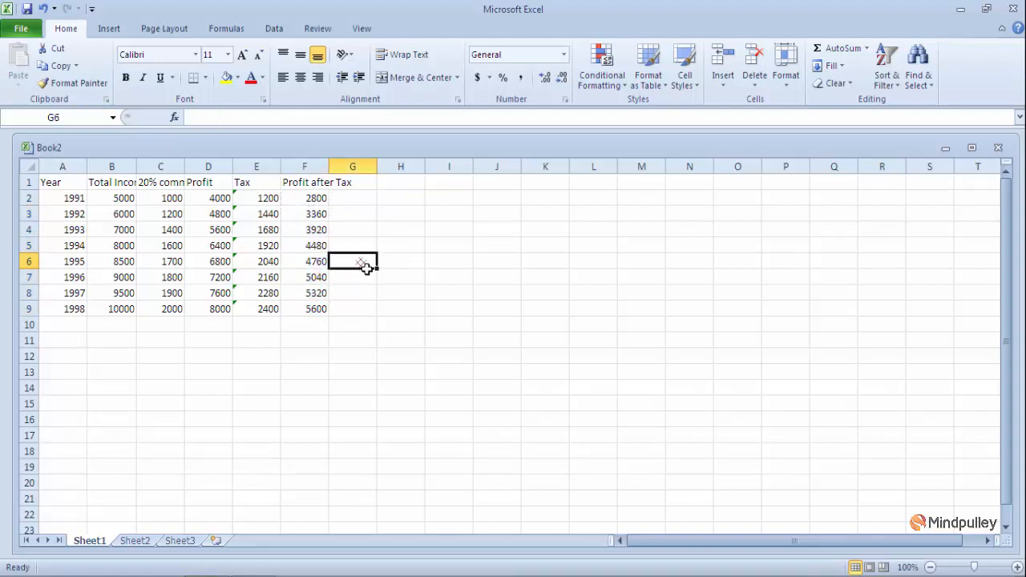
{"action": "left_click", "coordinate": [444, 334]}
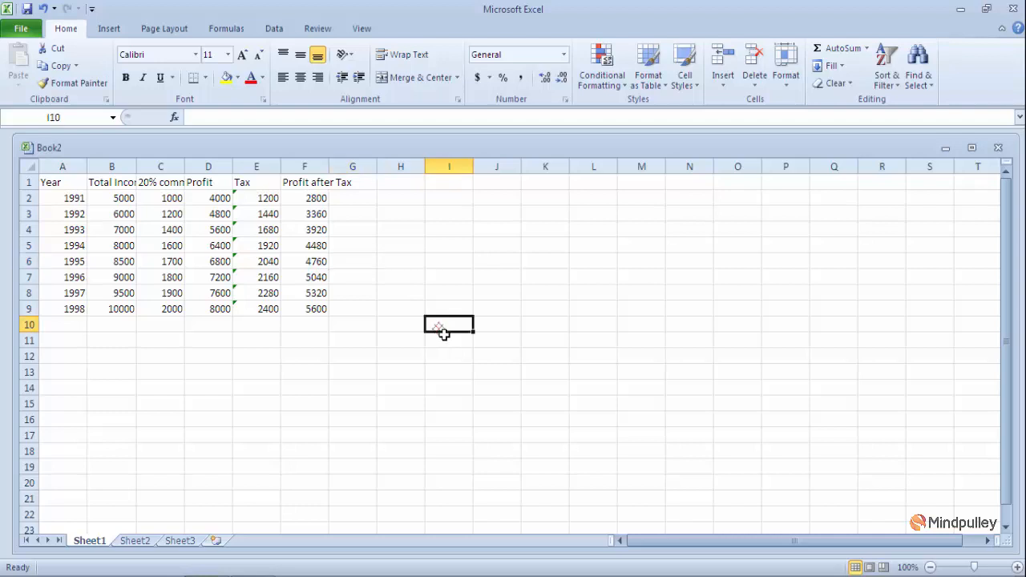